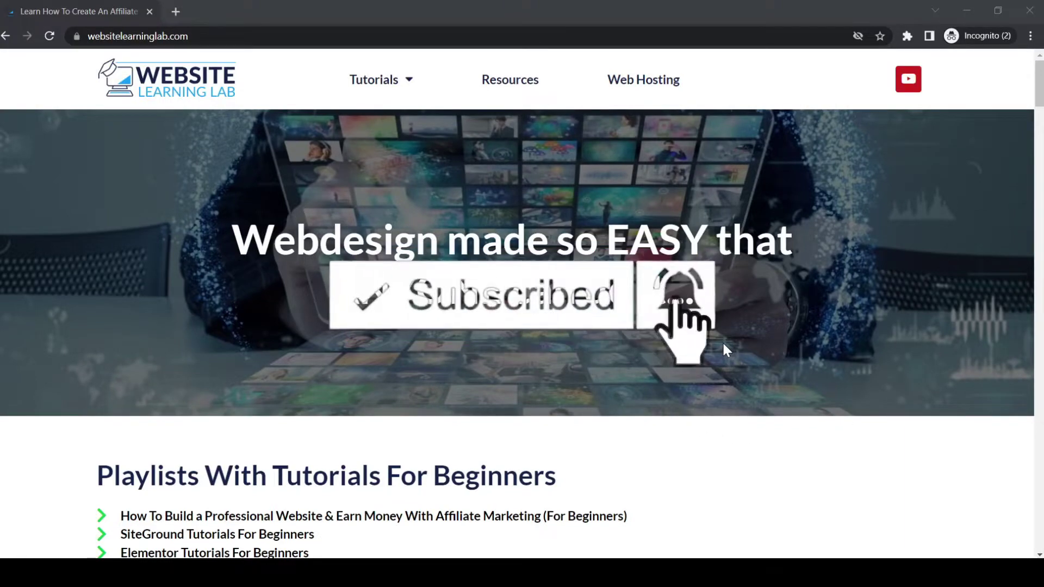
Step: Scroll the home page to show the Recommended Resources target and the Anchor Textlink example heading
{"action": "scroll", "coordinate": [723, 344], "scroll_direction": "down", "scroll_amount": 2}
{"action": "scroll", "coordinate": [727, 351], "scroll_direction": "down", "scroll_amount": 4}
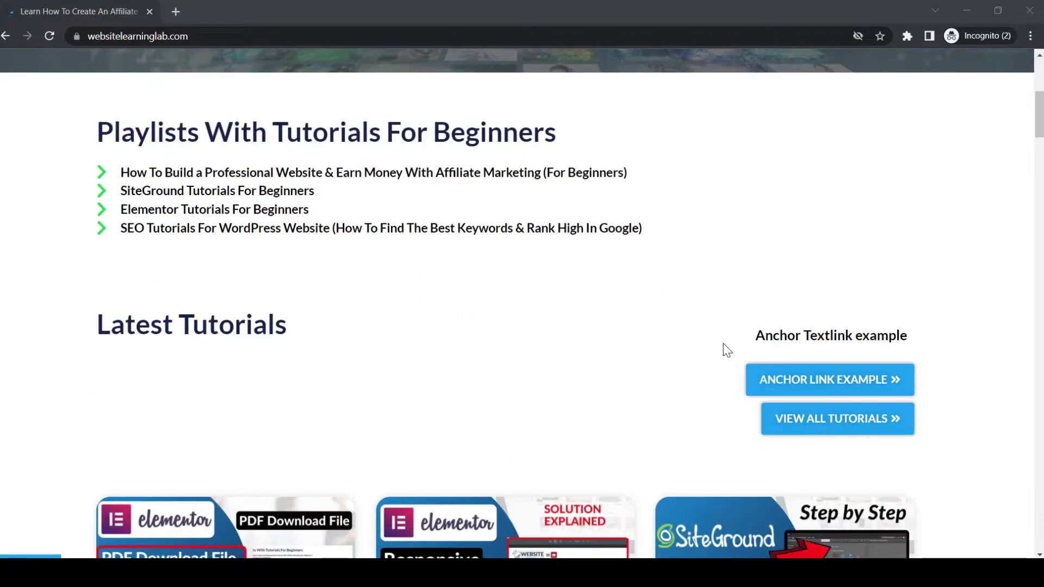
{"action": "scroll", "coordinate": [630, 296], "scroll_direction": "down", "scroll_amount": 8}
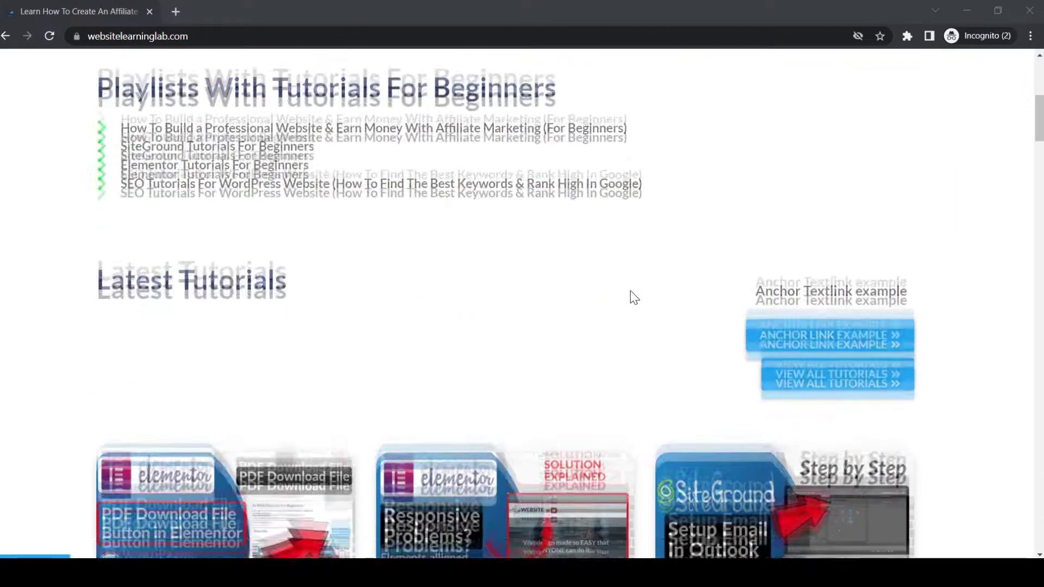
{"action": "scroll", "coordinate": [630, 296], "scroll_direction": "down", "scroll_amount": 15}
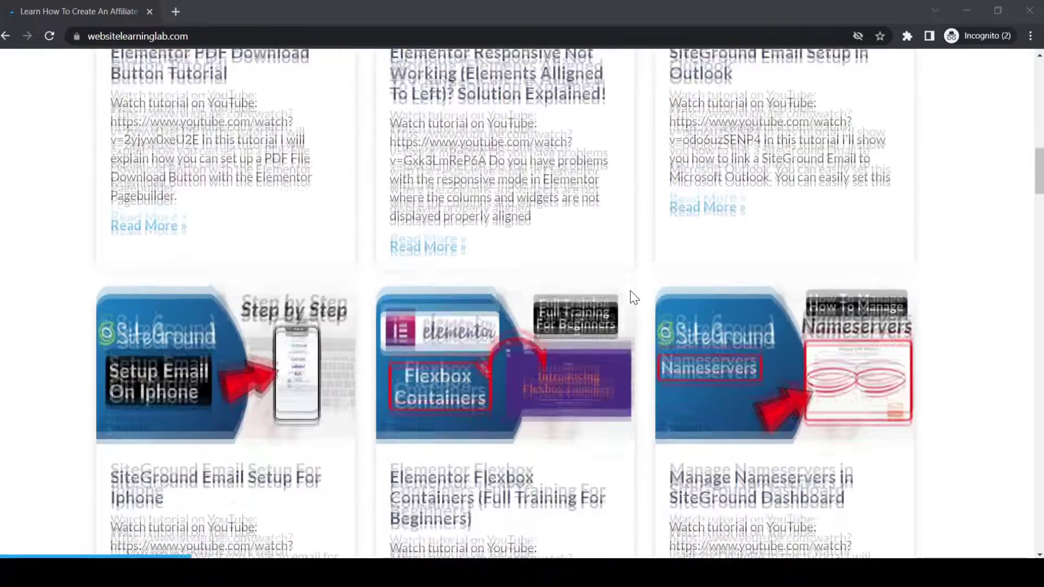
{"action": "scroll", "coordinate": [632, 296], "scroll_direction": "down", "scroll_amount": 20}
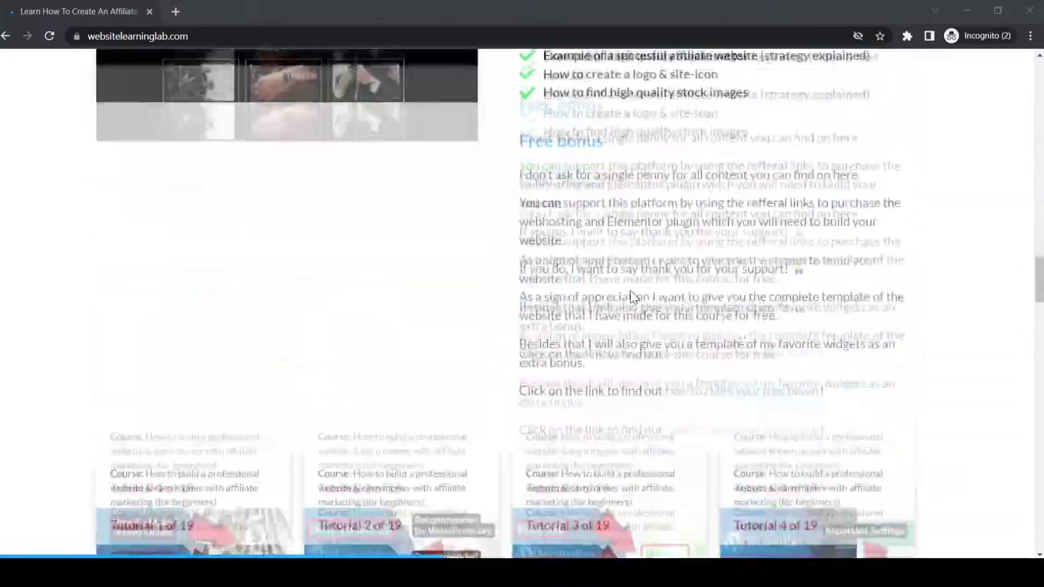
{"action": "scroll", "coordinate": [631, 297], "scroll_direction": "down", "scroll_amount": 20}
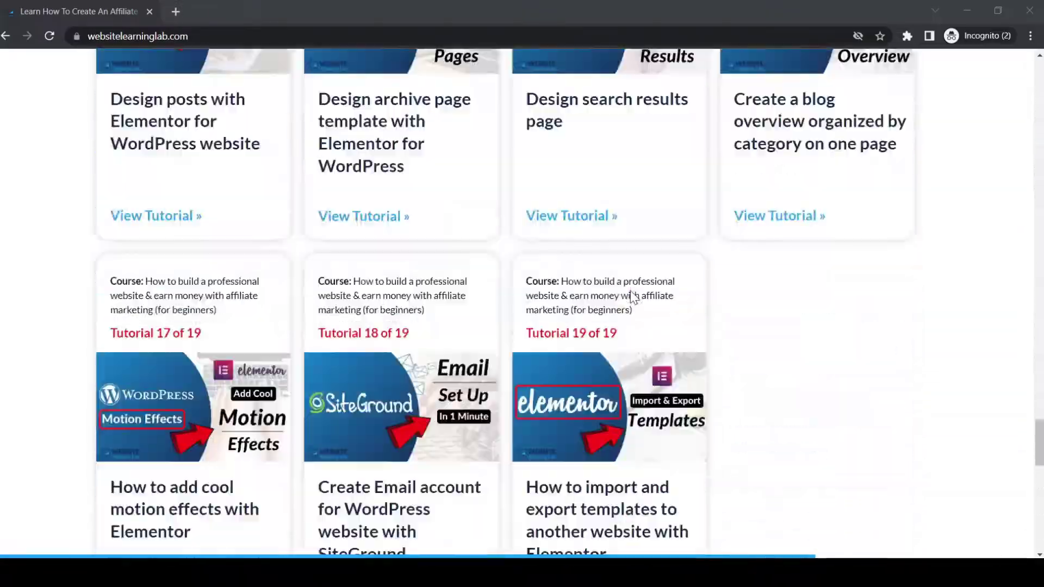
{"action": "left_click_drag", "start_coordinate": [76, 145], "coordinate": [452, 139]}
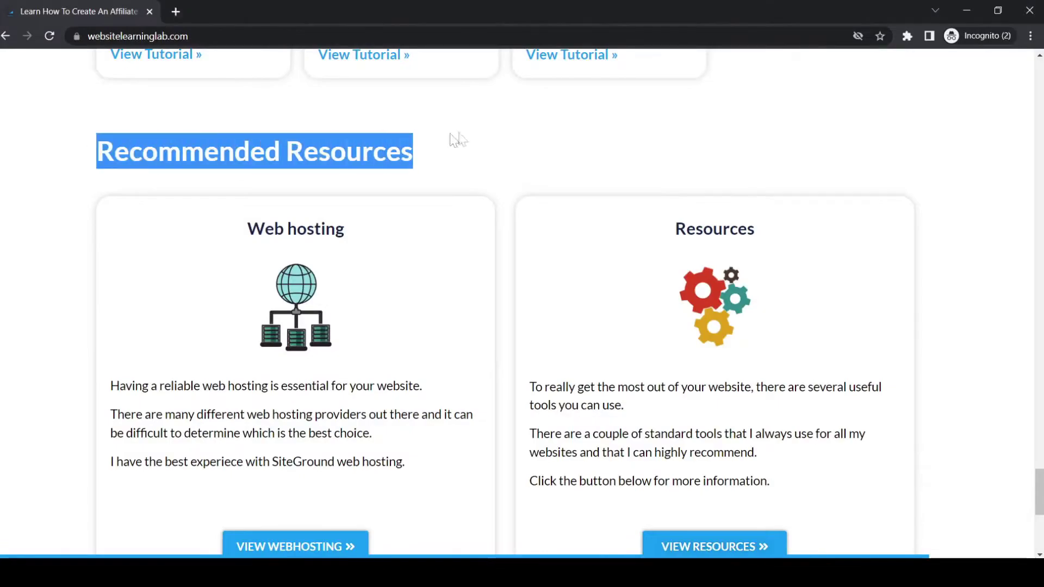
{"action": "scroll", "coordinate": [492, 140], "scroll_direction": "down", "scroll_amount": 1}
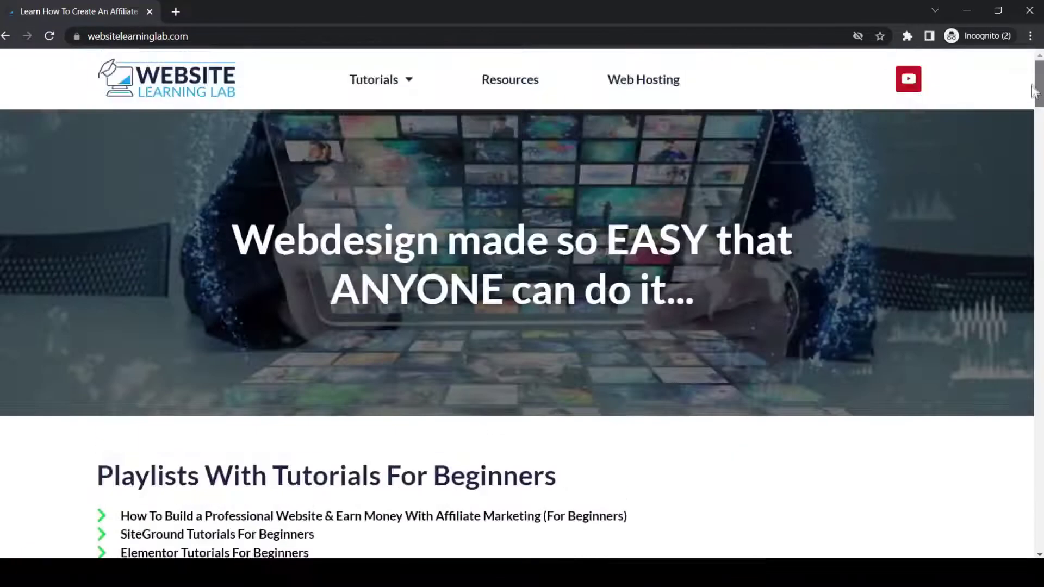
{"action": "scroll", "coordinate": [1020, 156], "scroll_direction": "down", "scroll_amount": 8}
{"action": "left_click_drag", "start_coordinate": [749, 139], "coordinate": [925, 147]}
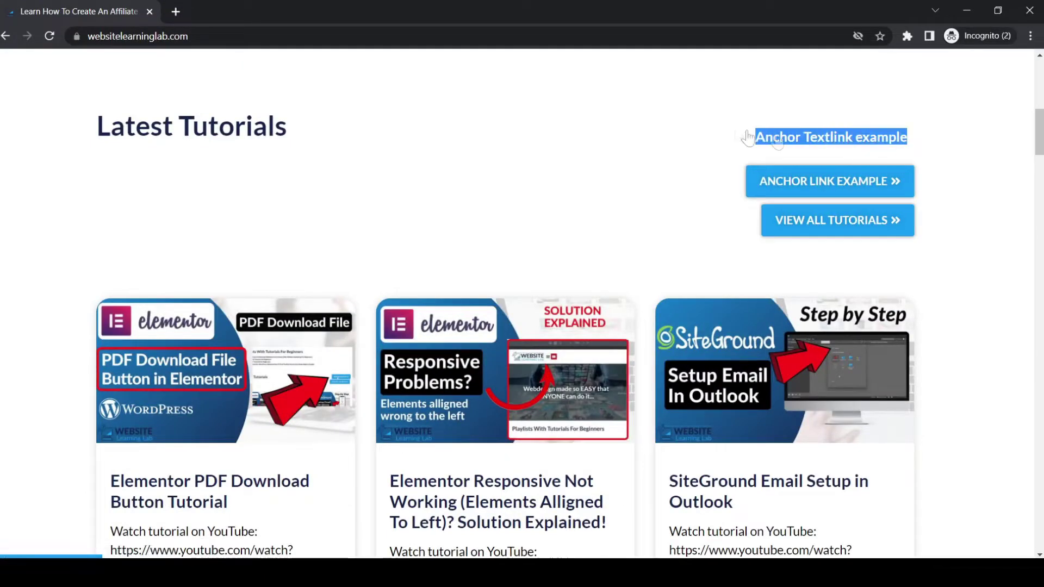
{"action": "left_click", "coordinate": [683, 128]}
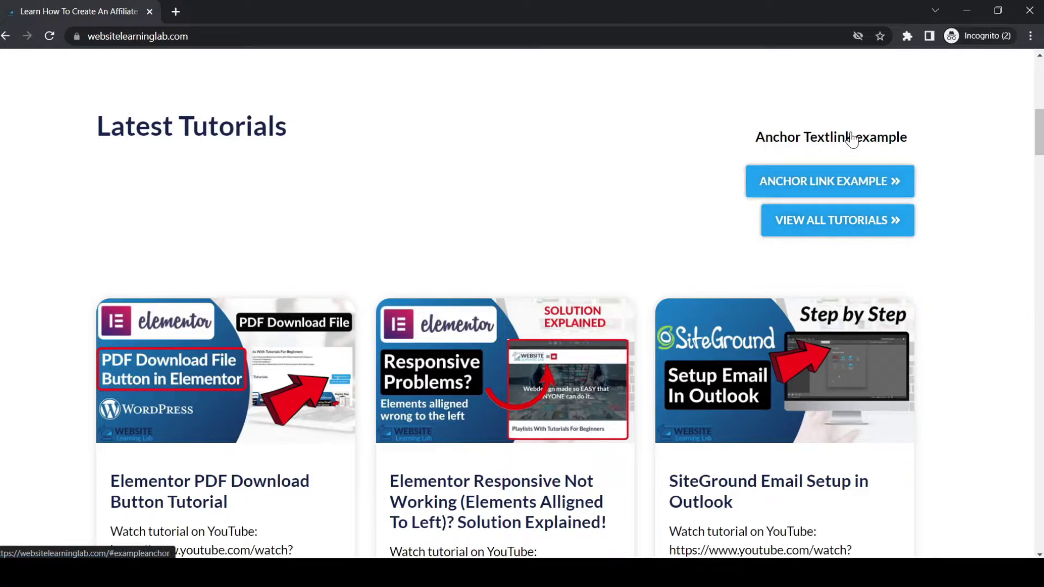
Step: Test the Anchor Textlink example link and ANCHOR LINK EXAMPLE button jumps to Recommended Resources
{"action": "left_click", "coordinate": [874, 138]}
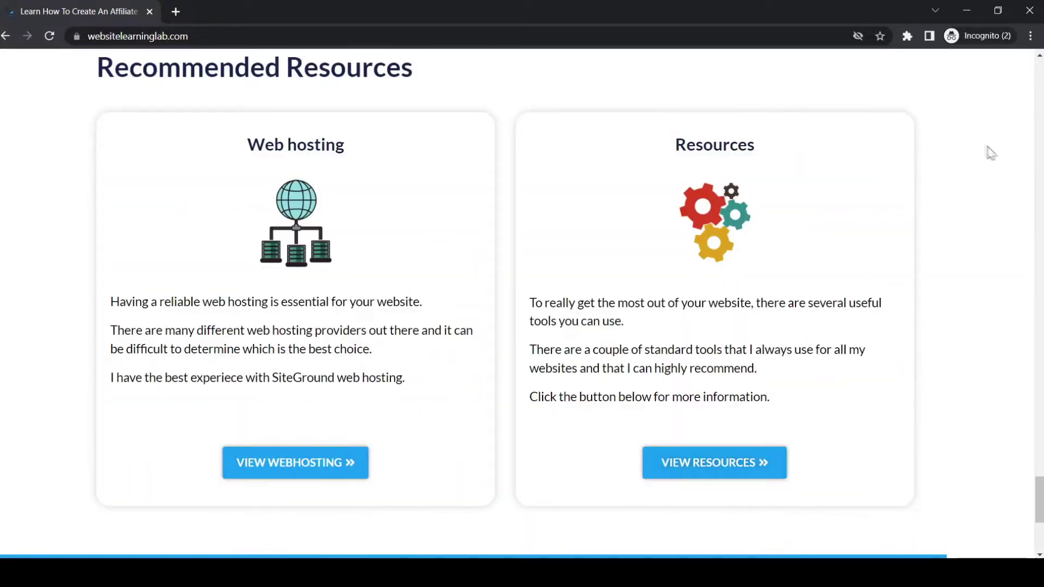
{"action": "left_click_drag", "start_coordinate": [96, 67], "coordinate": [563, 68]}
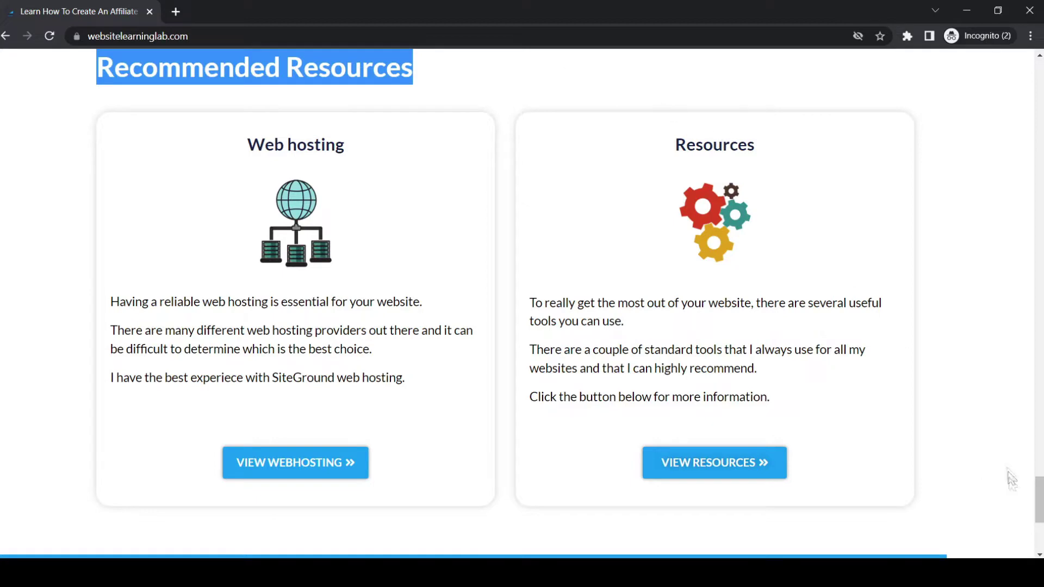
{"action": "left_click_drag", "start_coordinate": [1038, 499], "coordinate": [1038, 93]}
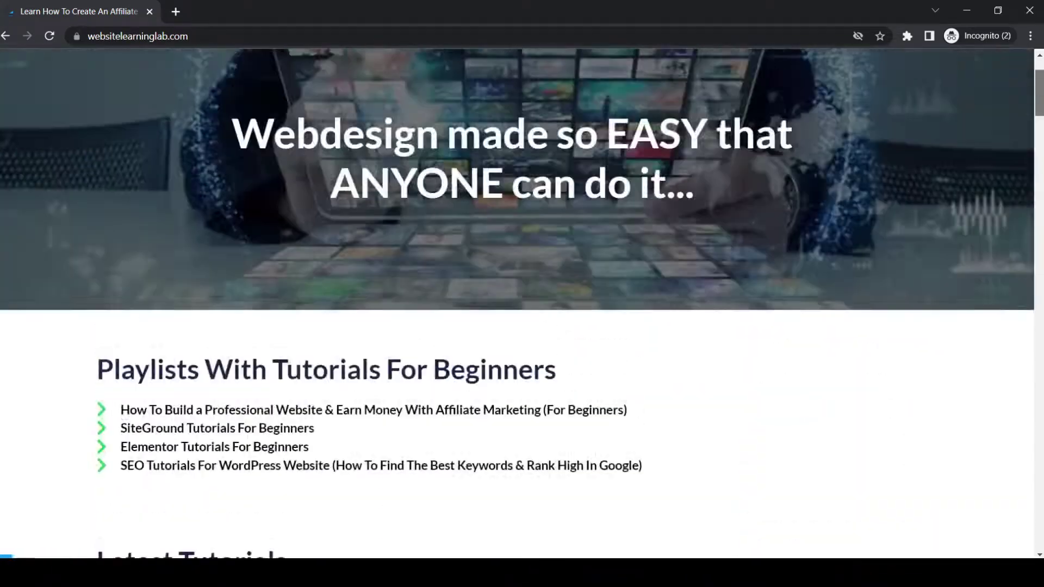
{"action": "scroll", "coordinate": [781, 329], "scroll_direction": "down", "scroll_amount": 5}
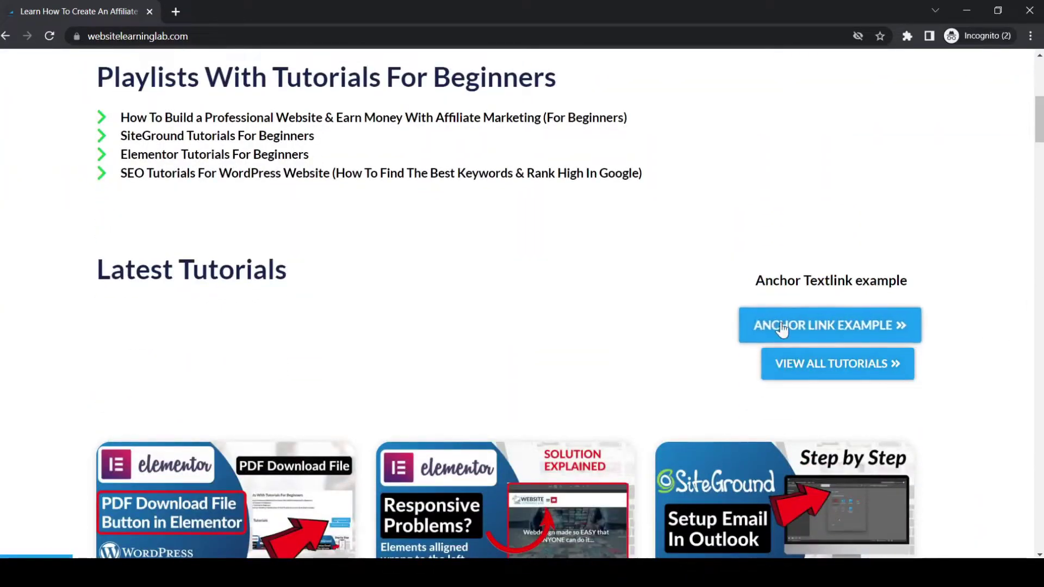
{"action": "left_click", "coordinate": [781, 329]}
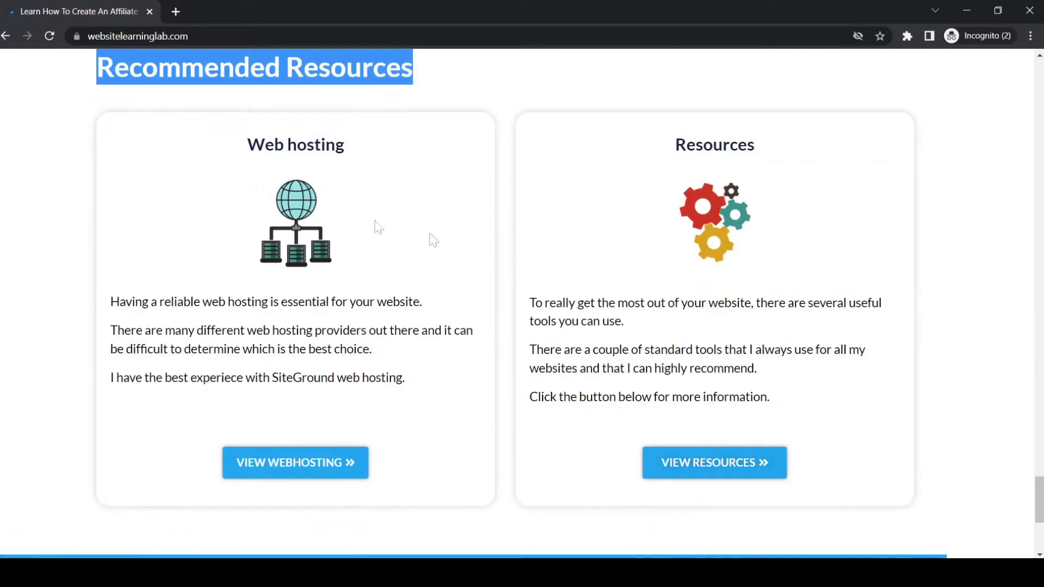
{"action": "left_click_drag", "start_coordinate": [59, 77], "coordinate": [548, 76]}
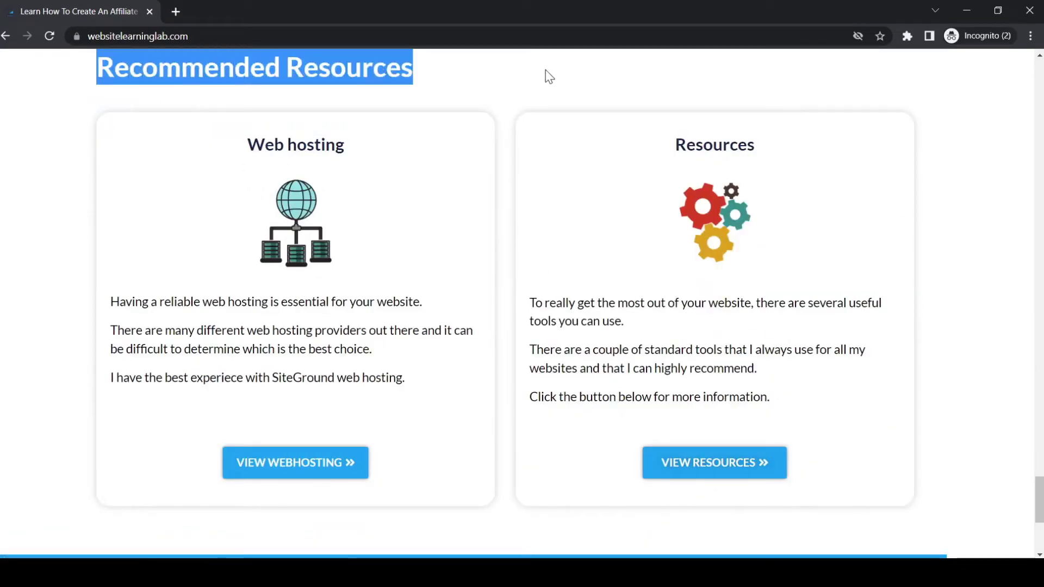
{"action": "left_click", "coordinate": [618, 87]}
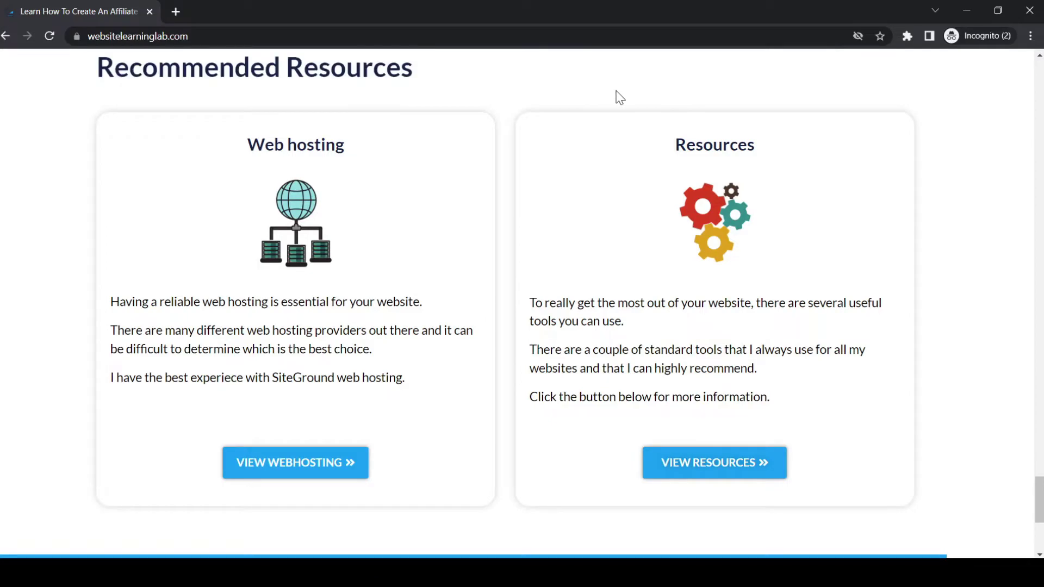
Step: Return to the Latest Tutorials section and edit the Anchor Textlink example heading in Elementor
{"action": "scroll", "coordinate": [618, 96], "scroll_direction": "up", "scroll_amount": 3}
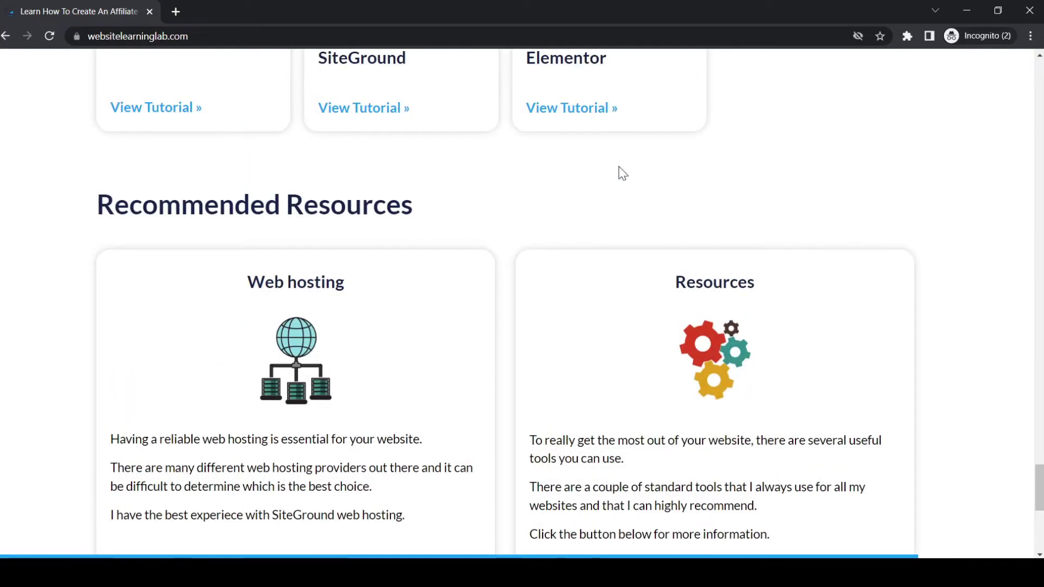
{"action": "scroll", "coordinate": [622, 173], "scroll_direction": "up", "scroll_amount": 3}
{"action": "scroll", "coordinate": [543, 352], "scroll_direction": "up", "scroll_amount": 4}
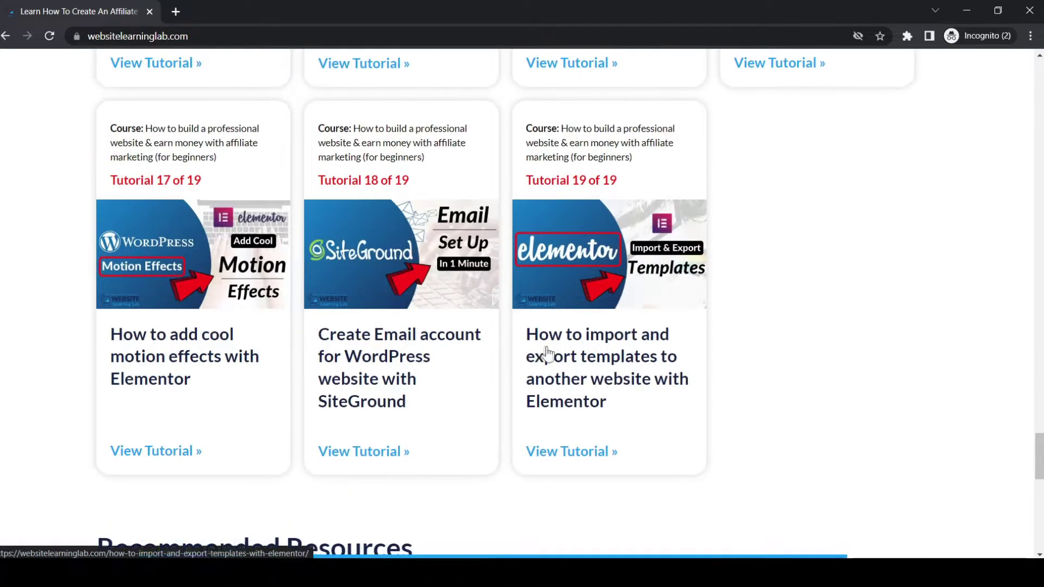
{"action": "scroll", "coordinate": [546, 353], "scroll_direction": "up", "scroll_amount": 15}
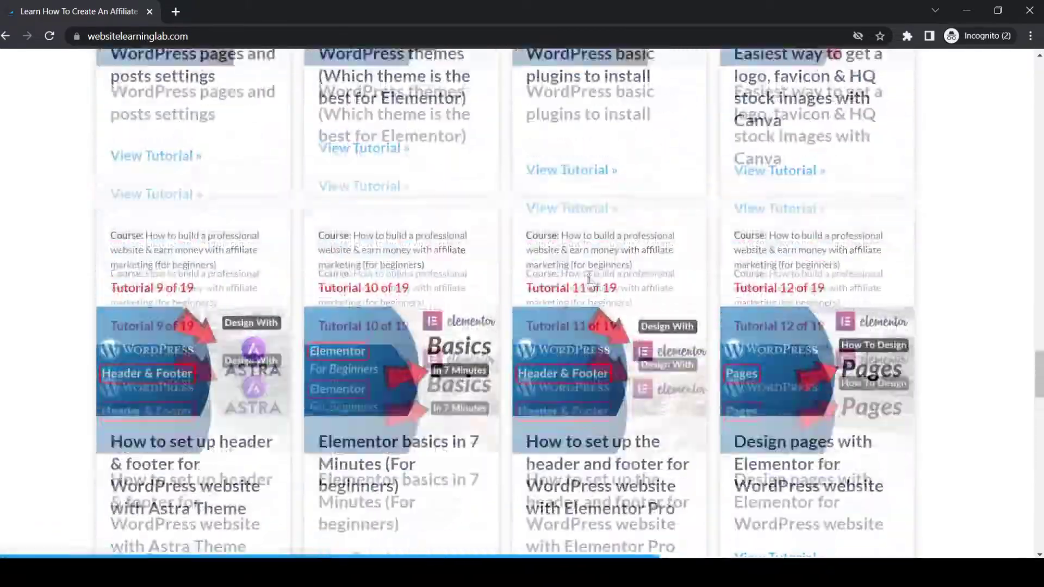
{"action": "scroll", "coordinate": [588, 280], "scroll_direction": "up", "scroll_amount": 15}
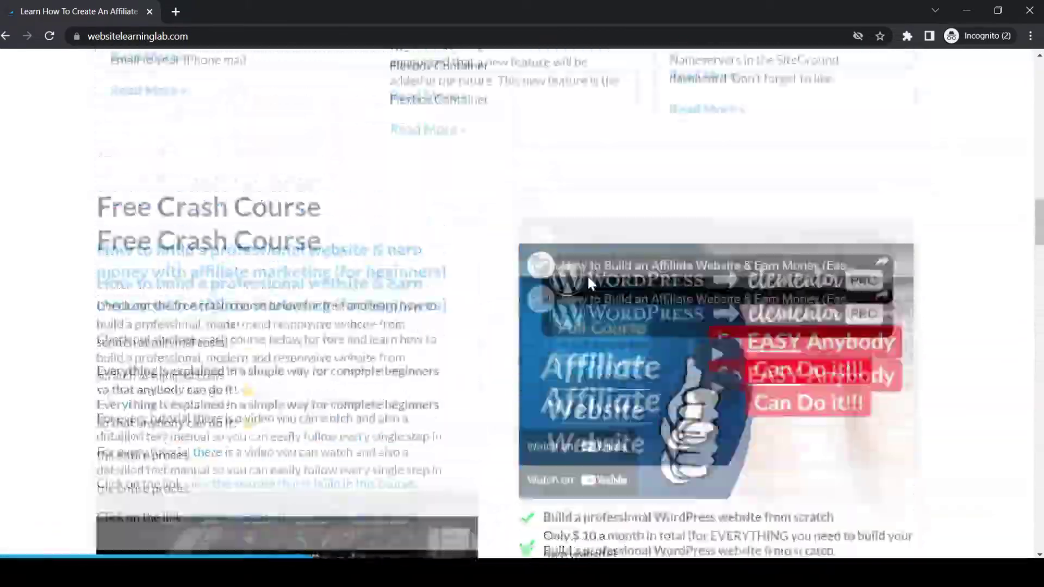
{"action": "scroll", "coordinate": [587, 276], "scroll_direction": "up", "scroll_amount": 15}
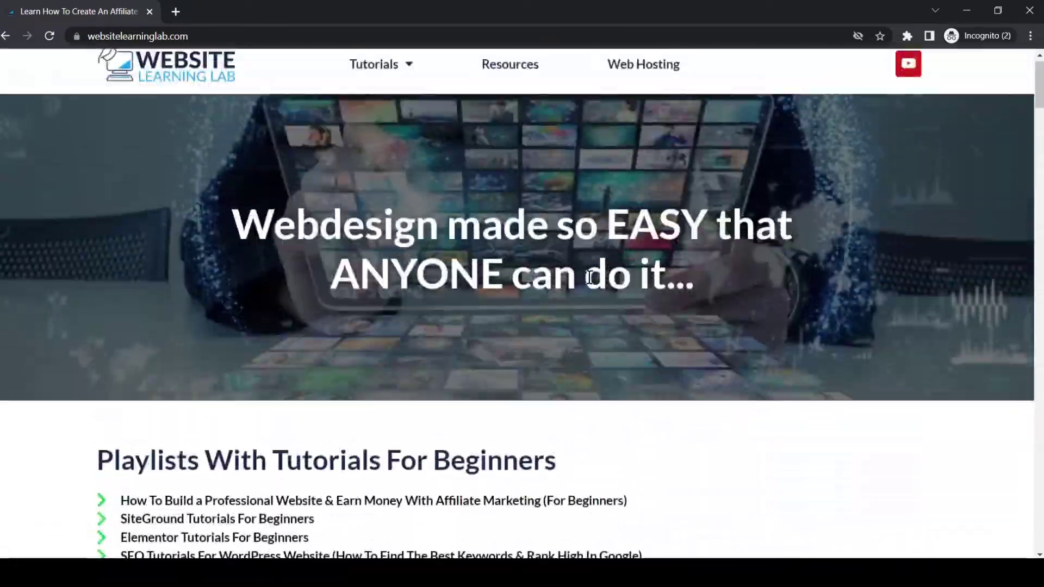
{"action": "scroll", "coordinate": [589, 278], "scroll_direction": "up", "scroll_amount": 1}
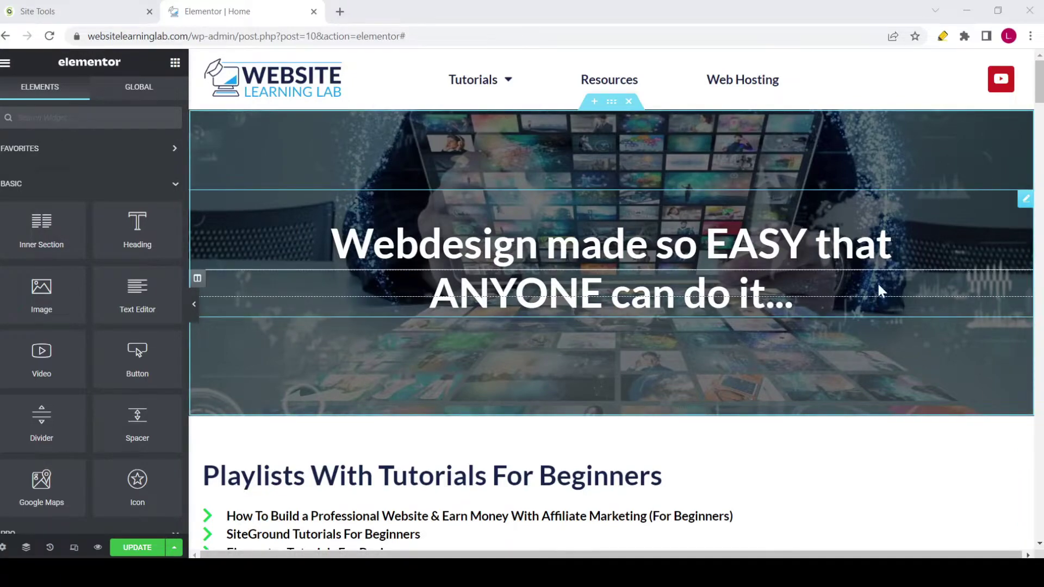
{"action": "scroll", "coordinate": [878, 285], "scroll_direction": "down", "scroll_amount": 3}
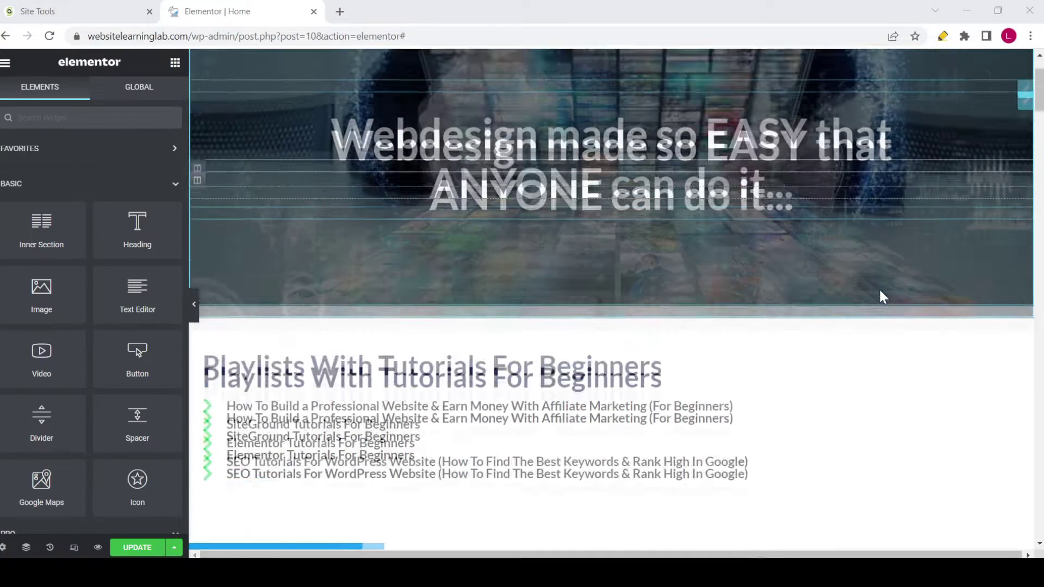
{"action": "scroll", "coordinate": [880, 296], "scroll_direction": "down", "scroll_amount": 1}
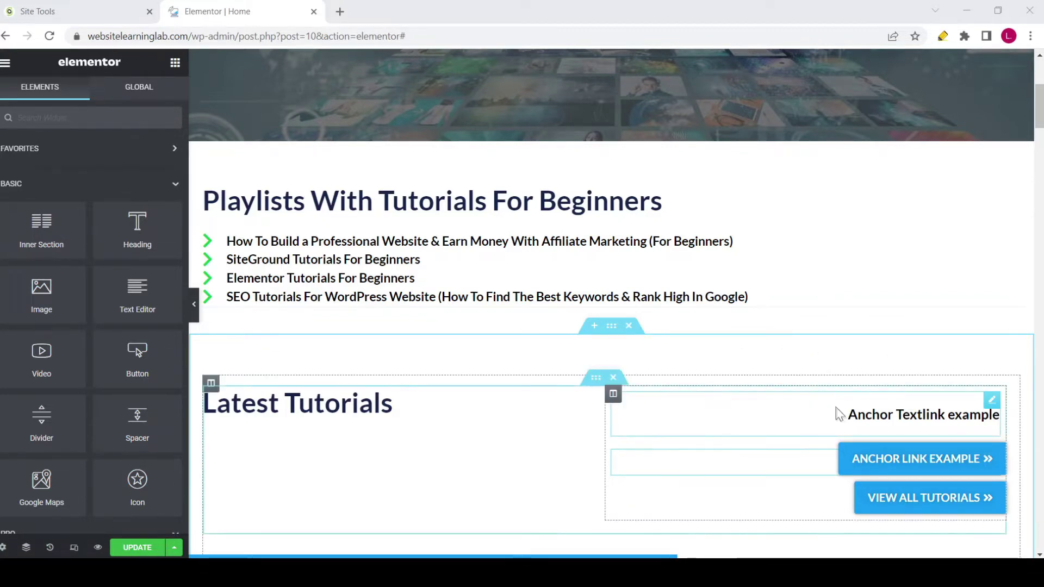
{"action": "left_click", "coordinate": [950, 408]}
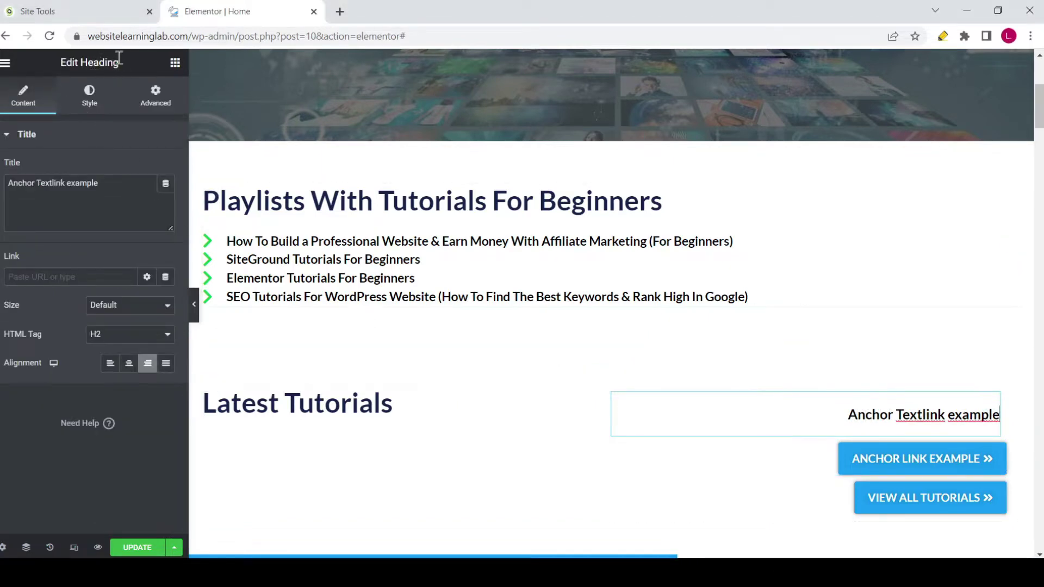
Step: Check the ANCHOR LINK EXAMPLE button's empty link, then return to the widget library
{"action": "left_click_drag", "start_coordinate": [107, 62], "coordinate": [87, 62]}
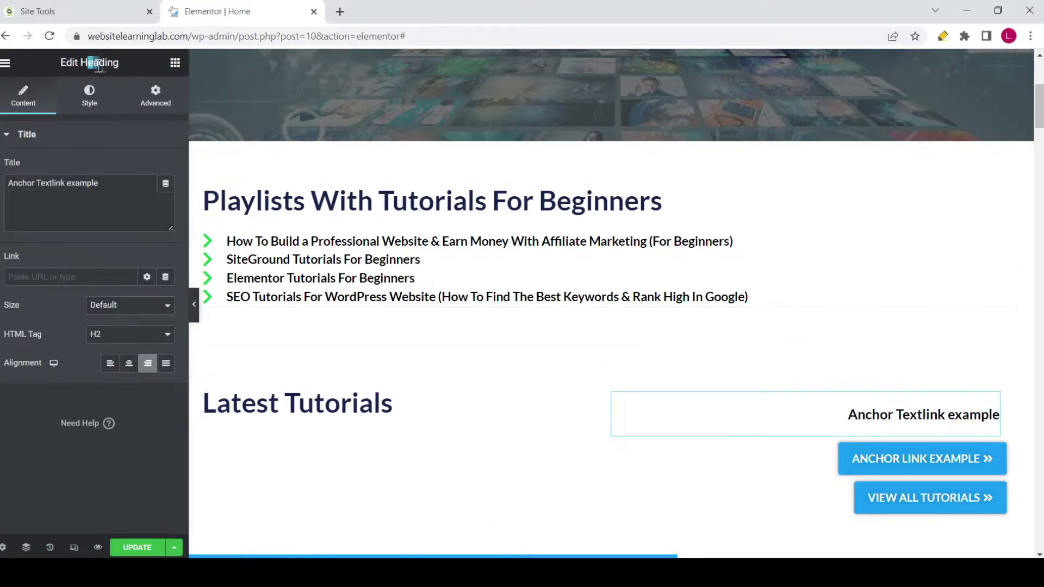
{"action": "left_click", "coordinate": [875, 461]}
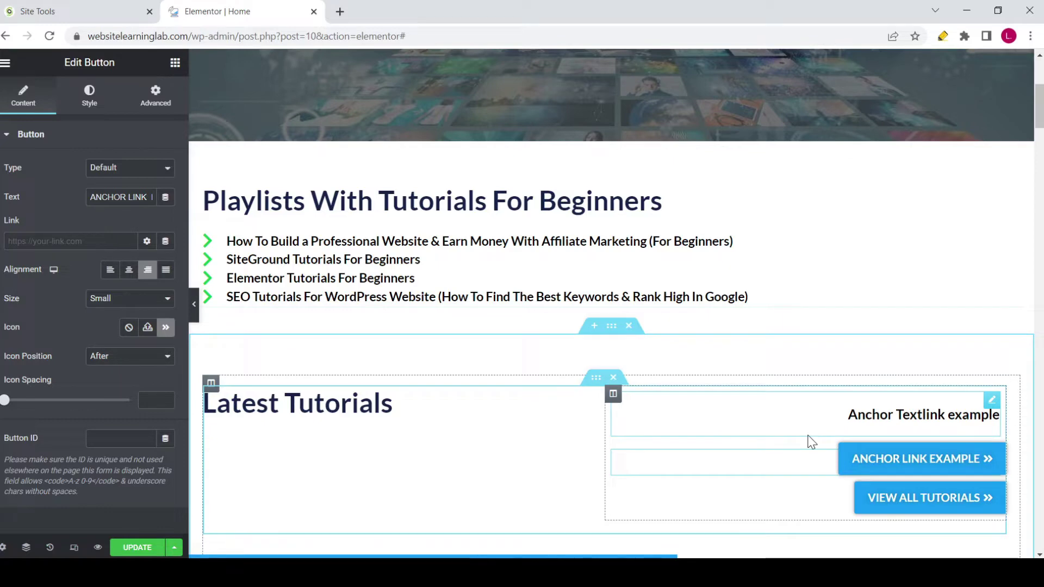
{"action": "left_click", "coordinate": [175, 63]}
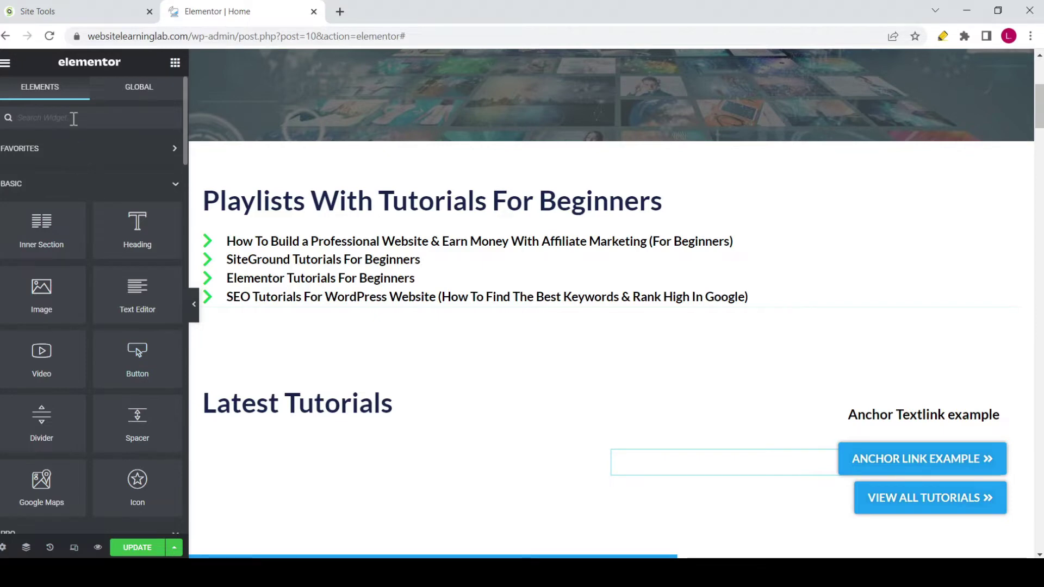
Step: Search the widget library for 'ancho' to find the Menu Anchor widget
{"action": "type", "text": "anchor"}
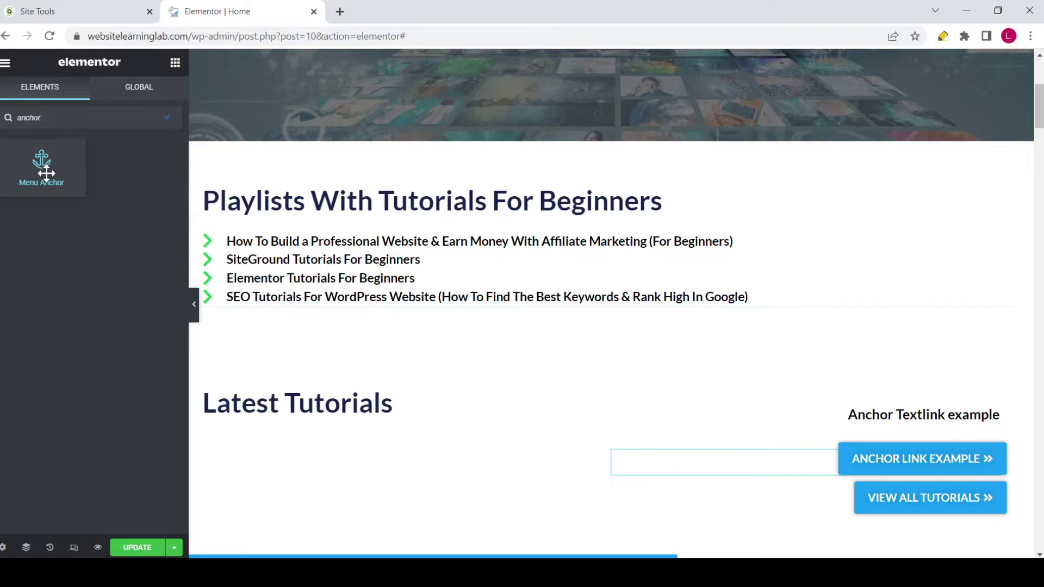
Step: Drag a Menu Anchor widget onto the page just above the Recommended Resources heading
{"action": "left_click_drag", "start_coordinate": [1037, 109], "coordinate": [1028, 476]}
{"action": "scroll", "coordinate": [472, 196], "scroll_direction": "up", "scroll_amount": 1}
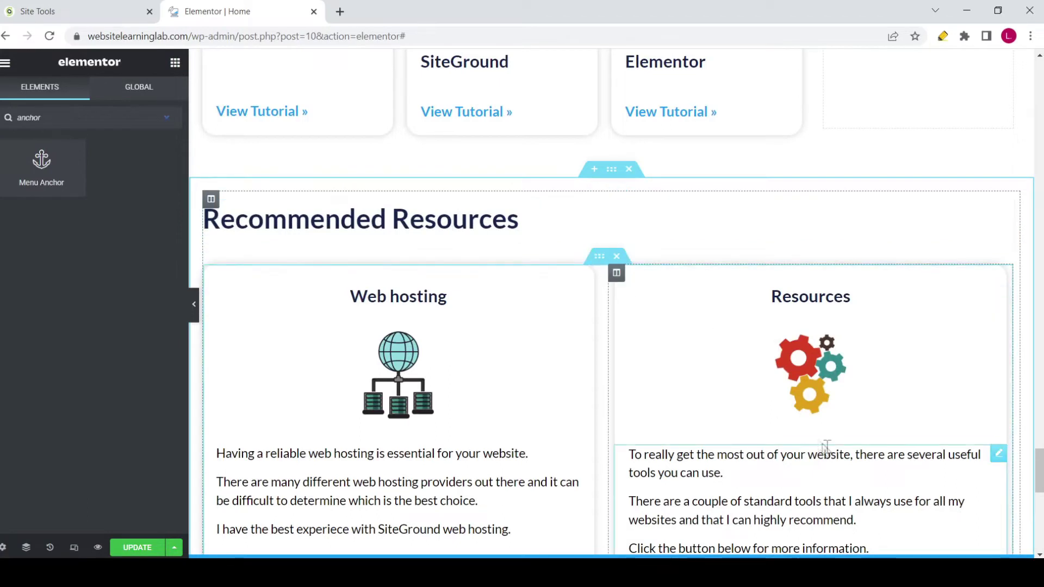
{"action": "left_click_drag", "start_coordinate": [19, 156], "coordinate": [314, 214]}
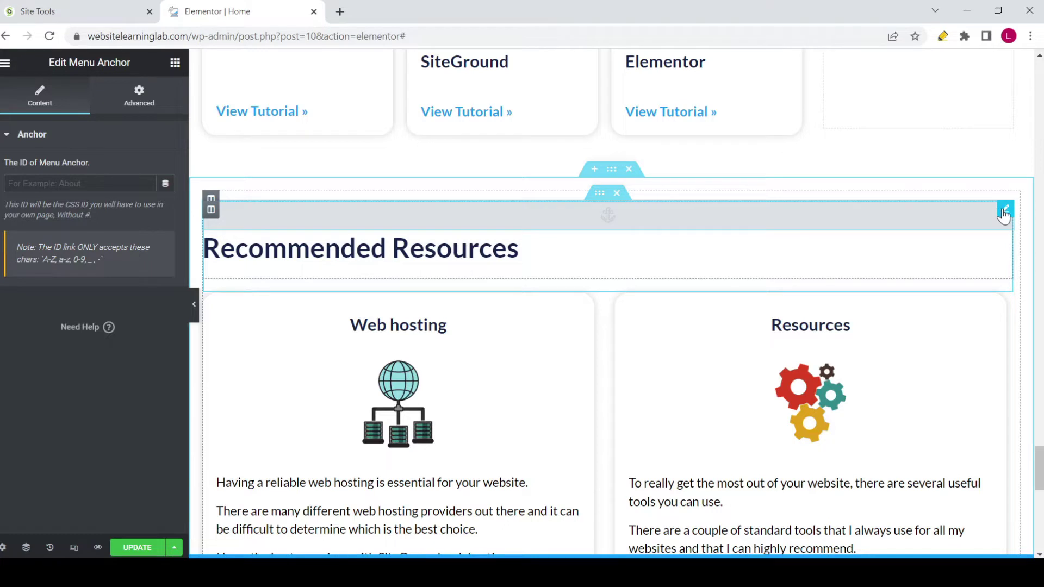
Step: Paste exampleanchor into the Menu Anchor's ID field
{"action": "left_click_drag", "start_coordinate": [39, 64], "coordinate": [166, 79]}
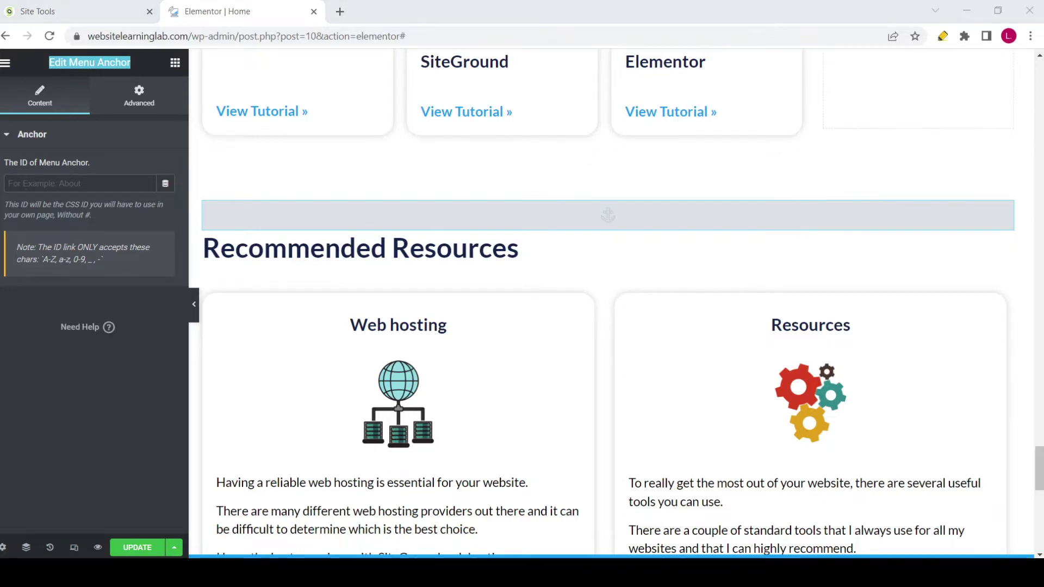
{"action": "left_click", "coordinate": [103, 184]}
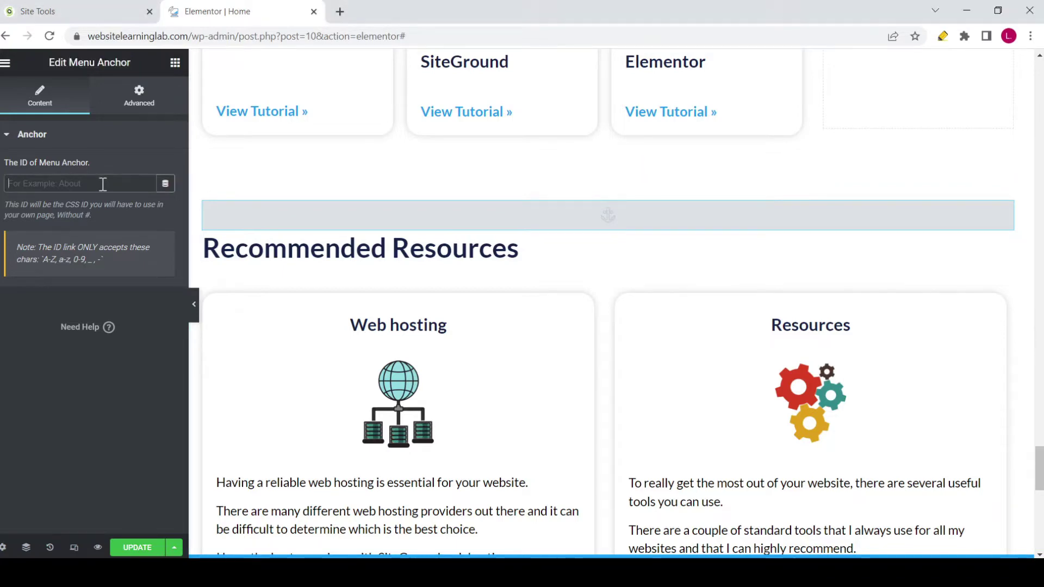
{"action": "type", "text": "exampleanchor"}
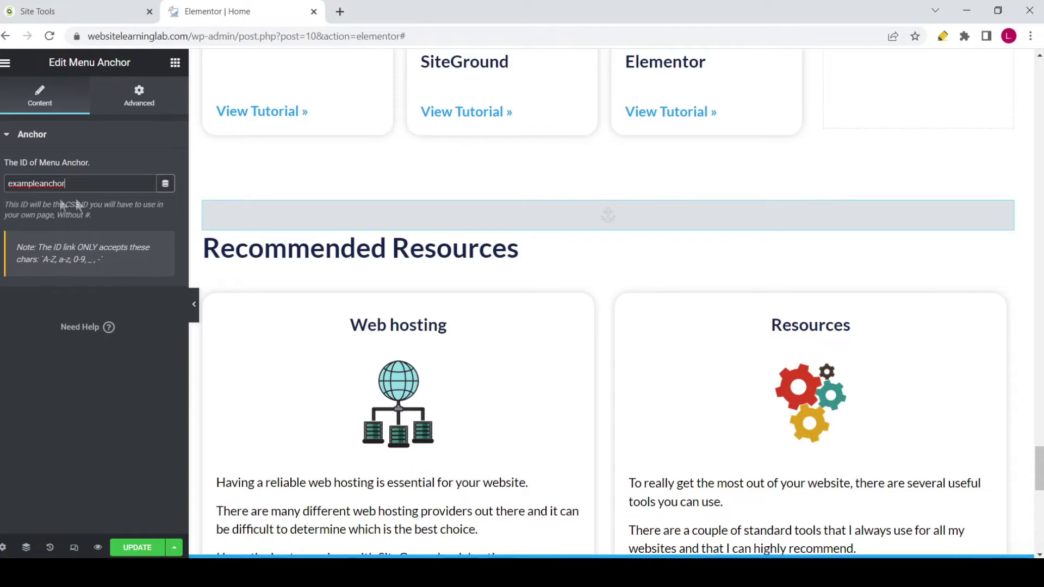
{"action": "key", "text": "ctrl+a"}
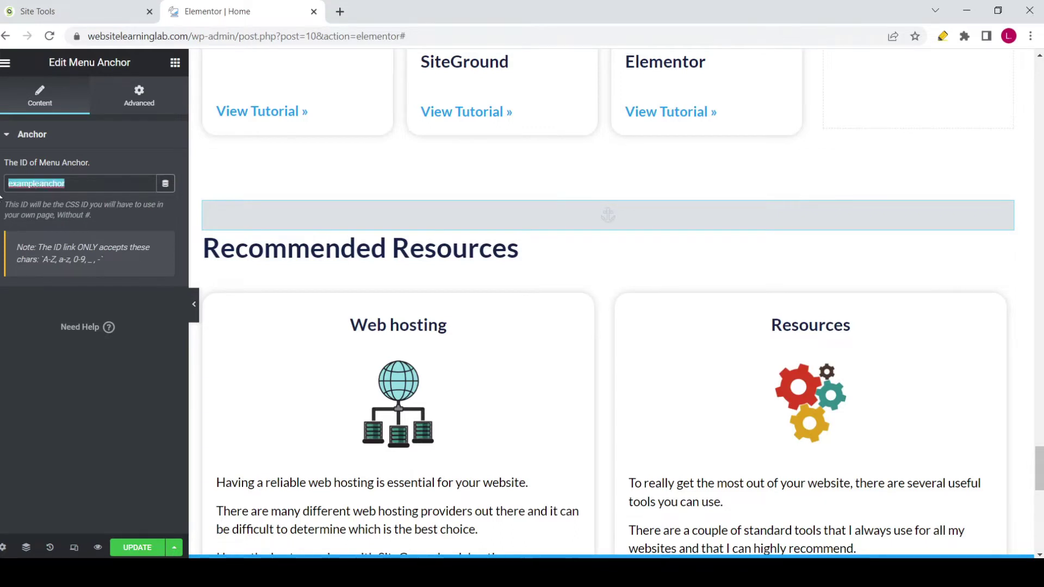
{"action": "left_click", "coordinate": [91, 186]}
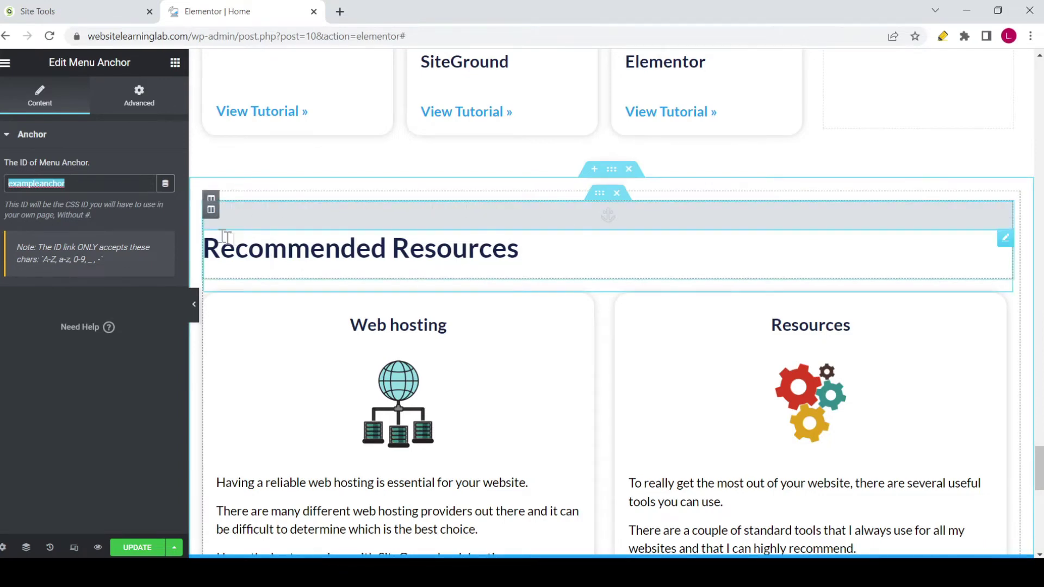
Step: Copy the anchor ID exampleanchor from the Menu Anchor settings
{"action": "right_click", "coordinate": [51, 185]}
{"action": "left_click", "coordinate": [104, 269]}
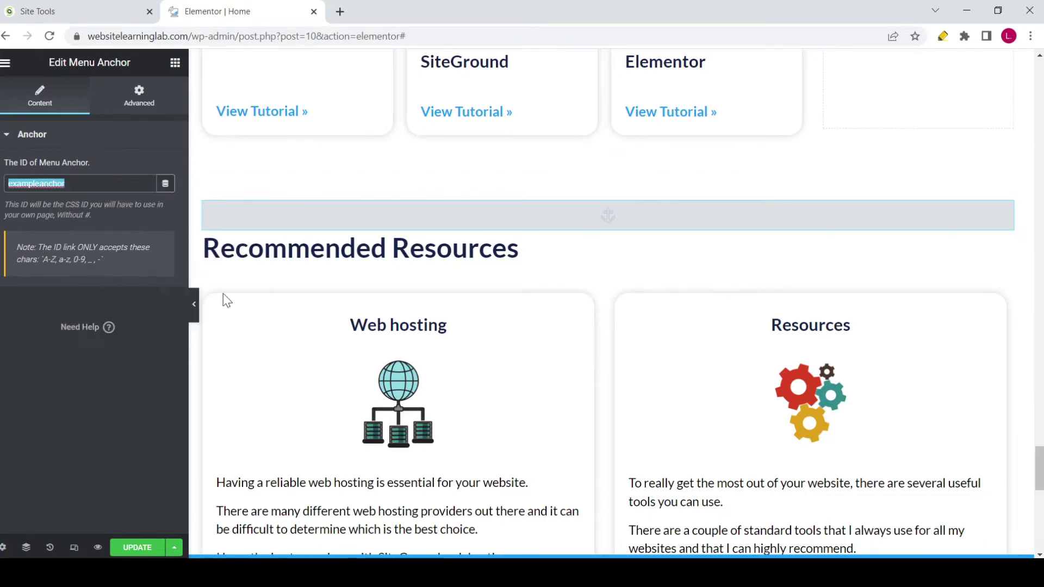
{"action": "scroll", "coordinate": [740, 395], "scroll_direction": "up", "scroll_amount": 20}
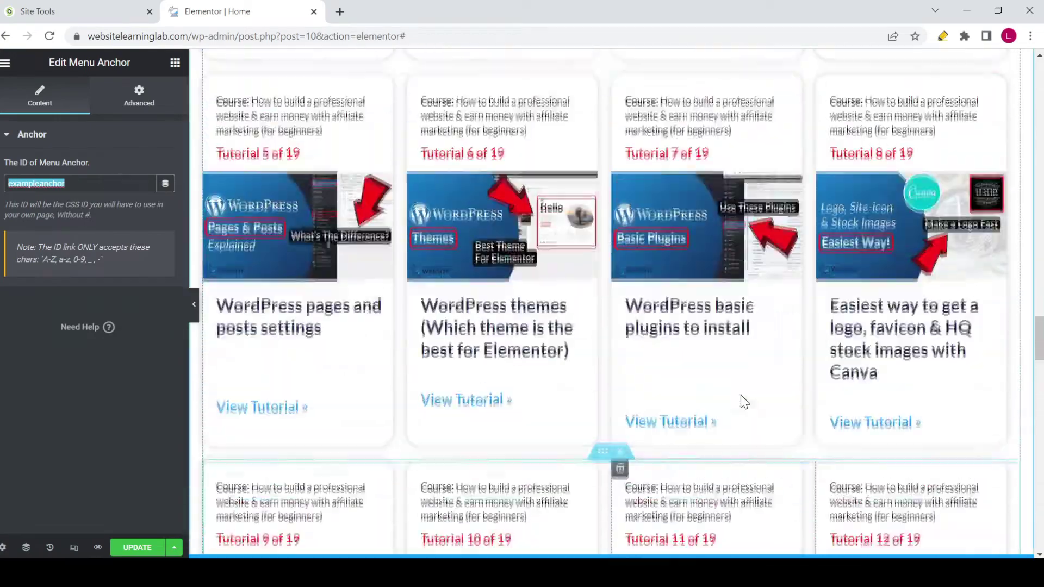
{"action": "scroll", "coordinate": [740, 395], "scroll_direction": "up", "scroll_amount": 20}
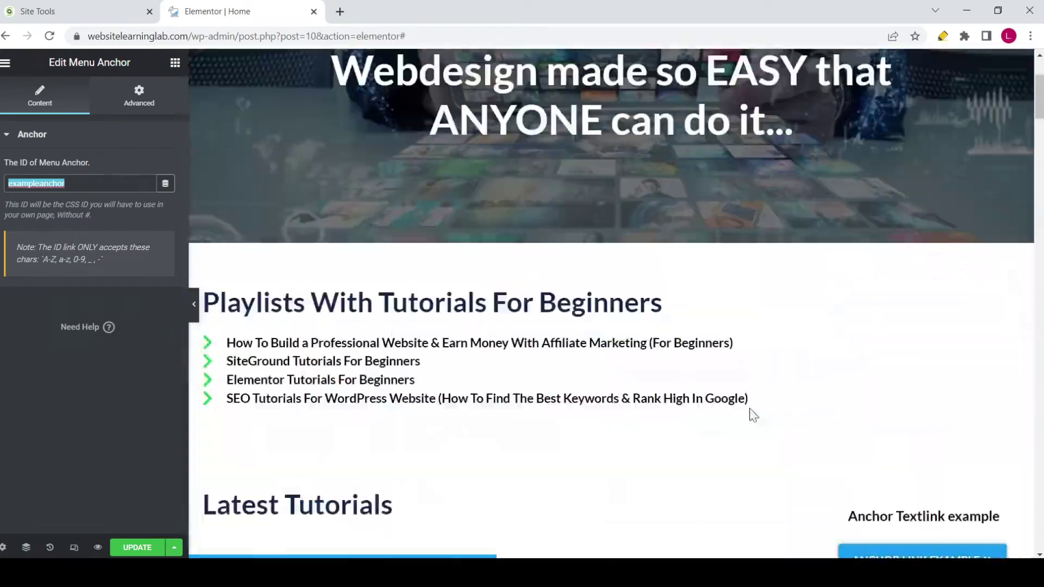
{"action": "scroll", "coordinate": [753, 415], "scroll_direction": "down", "scroll_amount": 3}
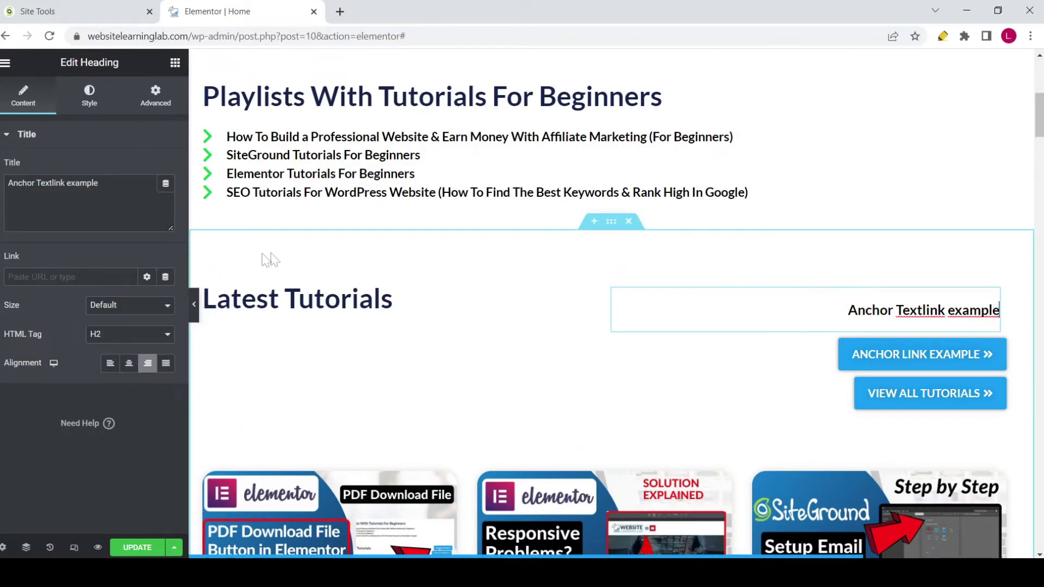
Step: Set the Anchor Textlink example heading's link to #exampleanchor and copy that link
{"action": "left_click", "coordinate": [61, 276]}
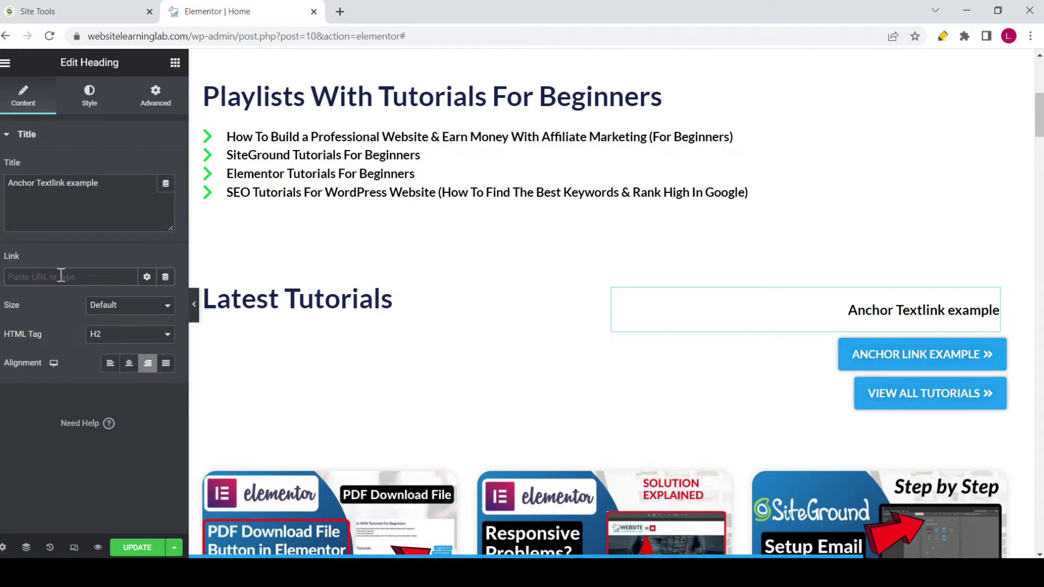
{"action": "key", "text": "ctrl+v"}
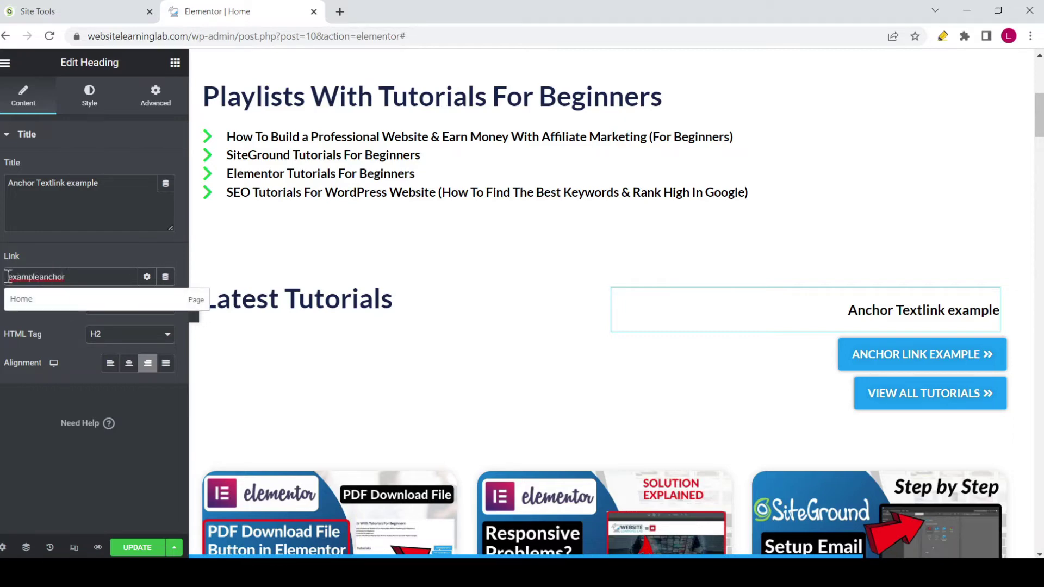
{"action": "key", "text": "Home"}
{"action": "type", "text": "#"}
{"action": "left_click_drag", "start_coordinate": [89, 277], "coordinate": [23, 279]}
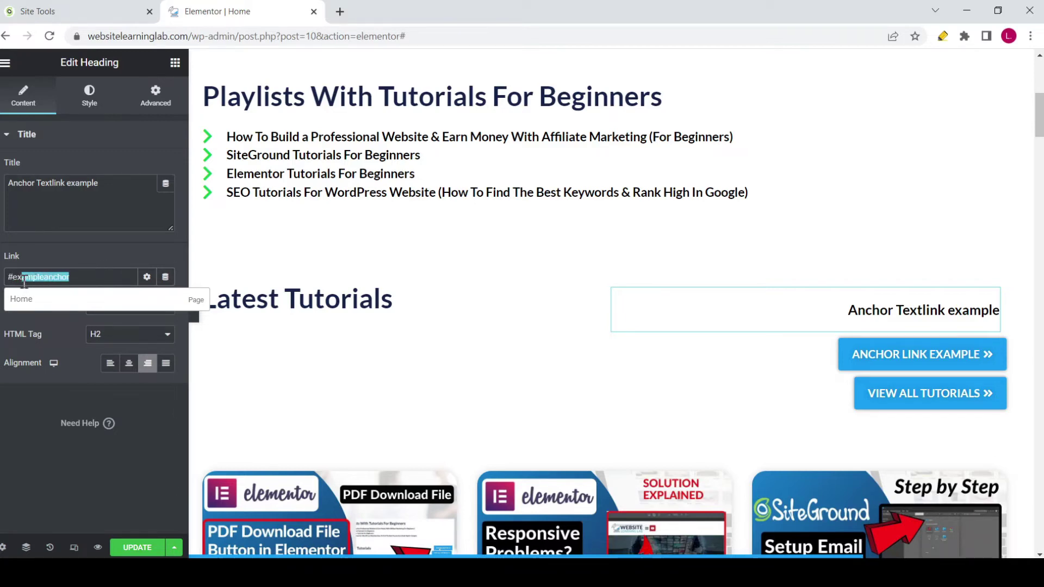
{"action": "left_click", "coordinate": [70, 247]}
{"action": "left_click", "coordinate": [15, 281]}
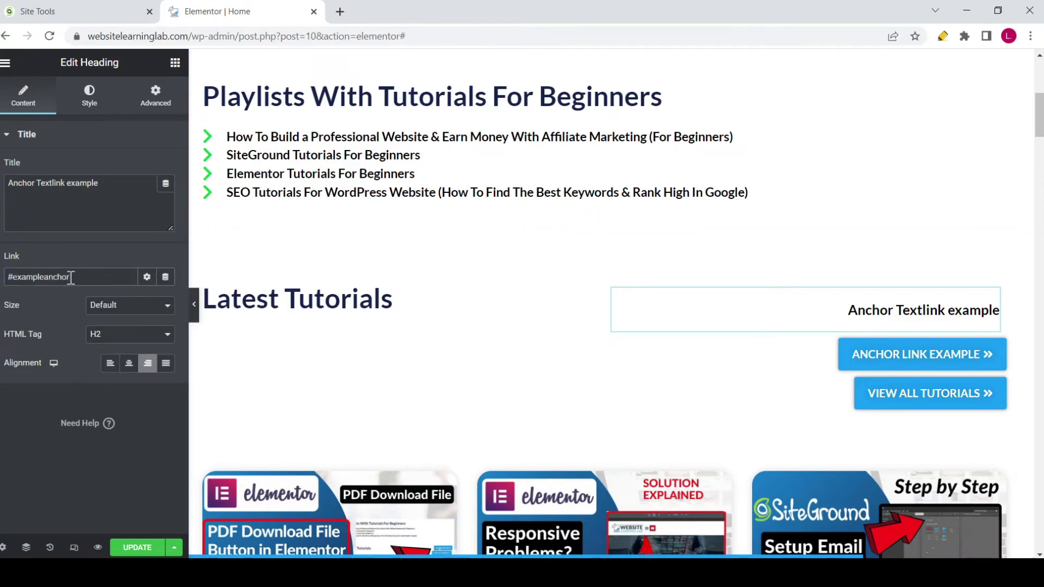
{"action": "left_click_drag", "start_coordinate": [71, 277], "coordinate": [7, 278]}
{"action": "right_click", "coordinate": [7, 280]}
Step: Paste #exampleanchor as the ANCHOR LINK EXAMPLE button's link and update the page
{"action": "left_click", "coordinate": [47, 333]}
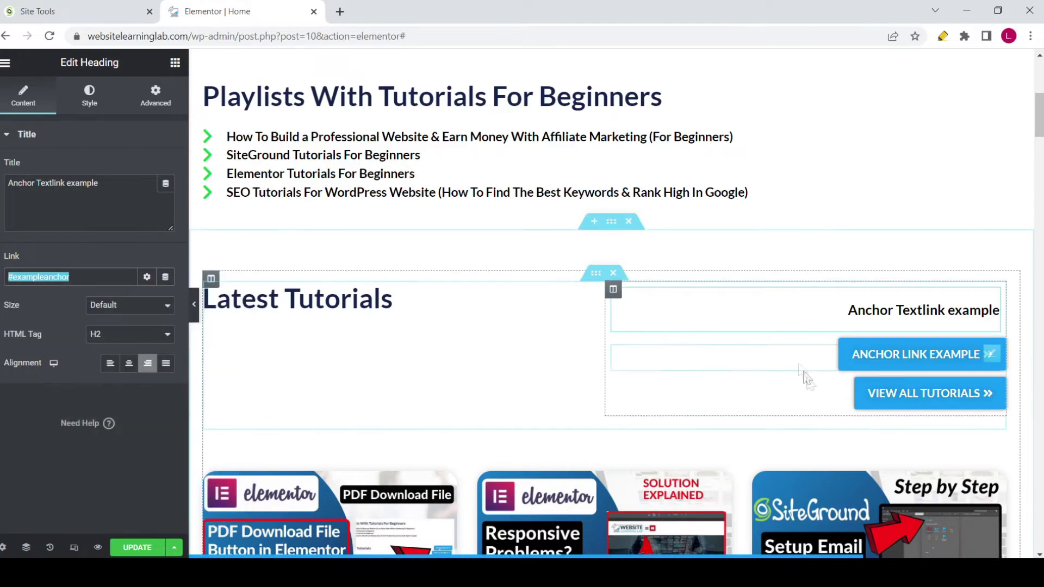
{"action": "left_click", "coordinate": [923, 358]}
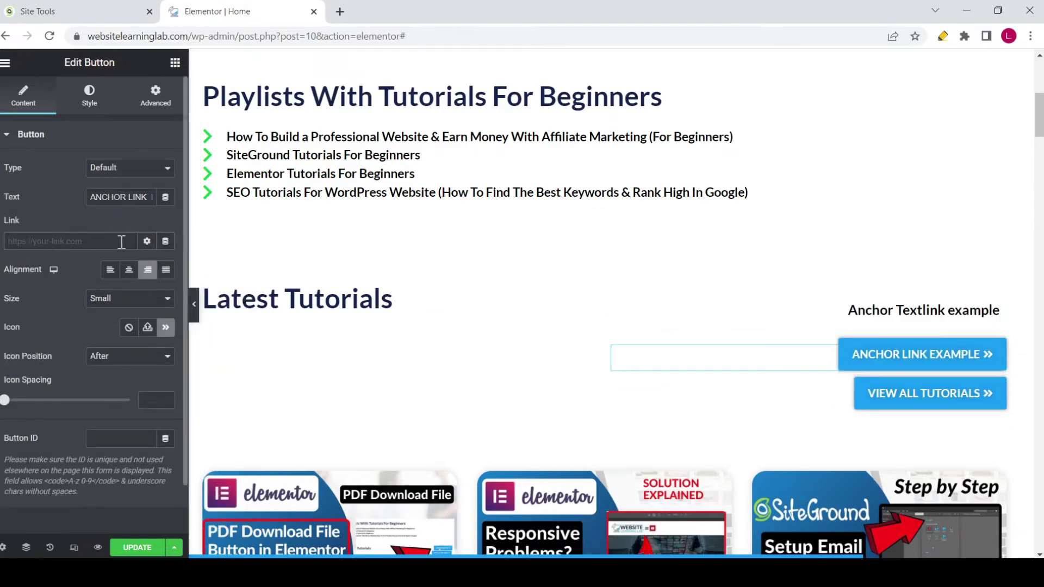
{"action": "key", "text": "ctrl+v"}
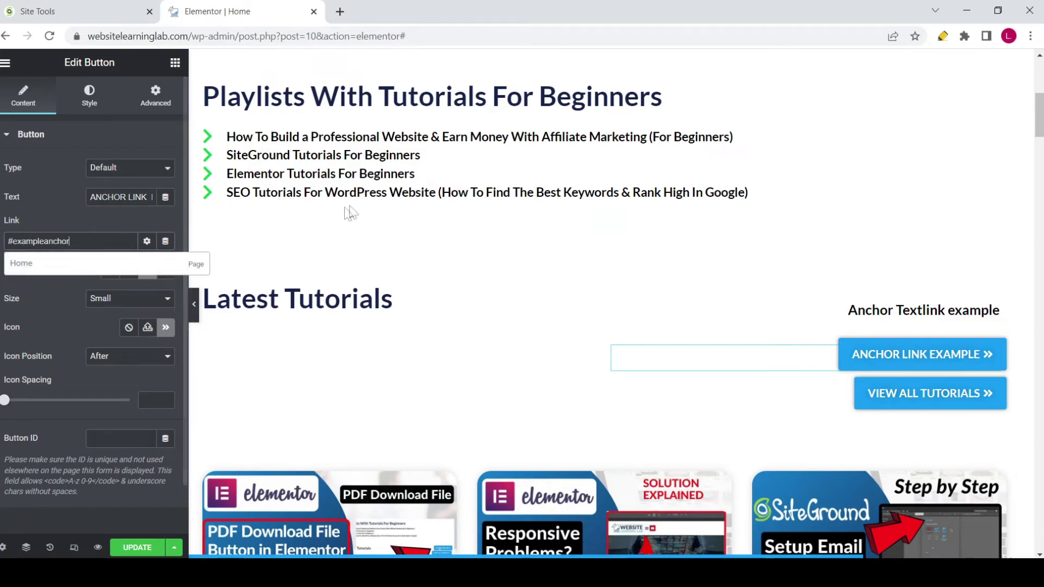
{"action": "left_click", "coordinate": [148, 550]}
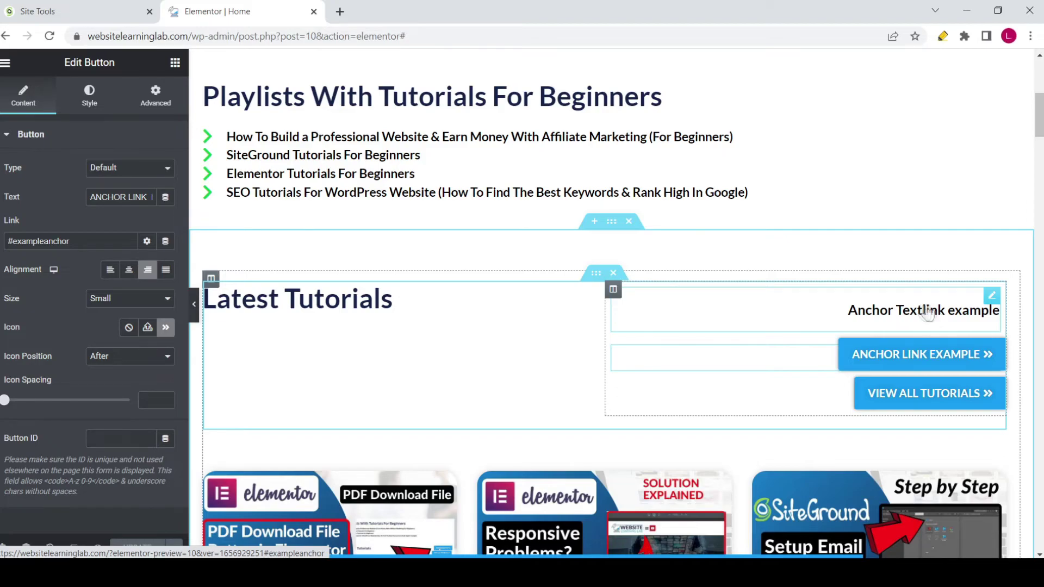
{"action": "left_click", "coordinate": [930, 313]}
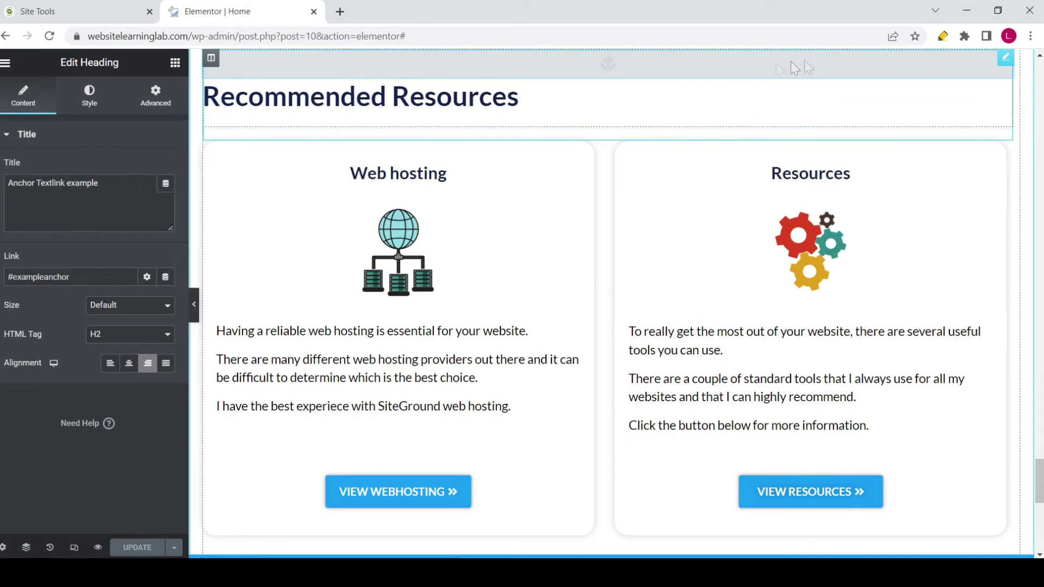
{"action": "scroll", "coordinate": [944, 459], "scroll_direction": "up", "scroll_amount": 1}
{"action": "scroll", "coordinate": [680, 419], "scroll_direction": "up", "scroll_amount": 5}
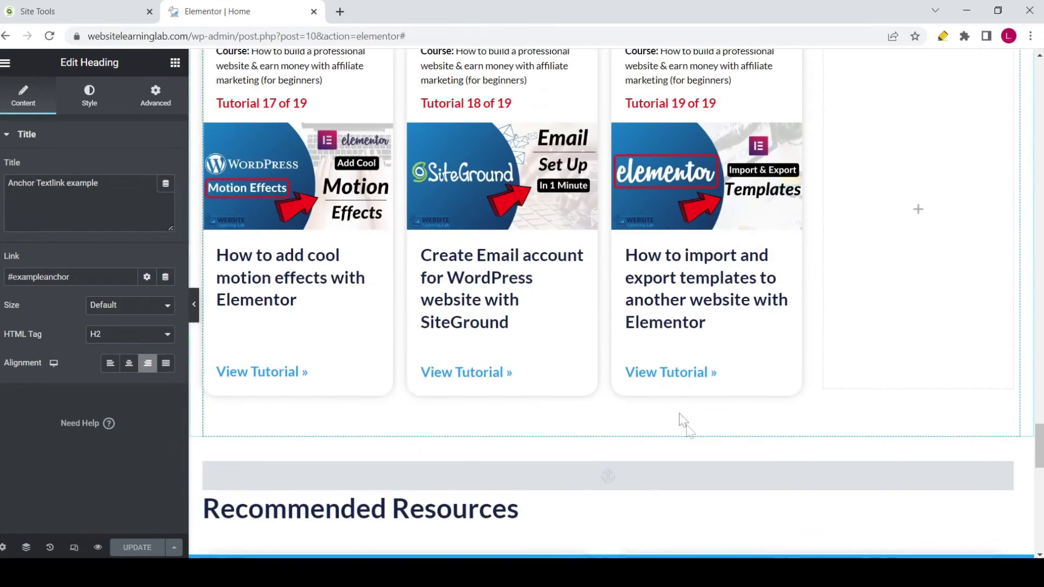
{"action": "left_click_drag", "start_coordinate": [1006, 469], "coordinate": [638, 434]}
{"action": "scroll", "coordinate": [944, 372], "scroll_direction": "up", "scroll_amount": 10}
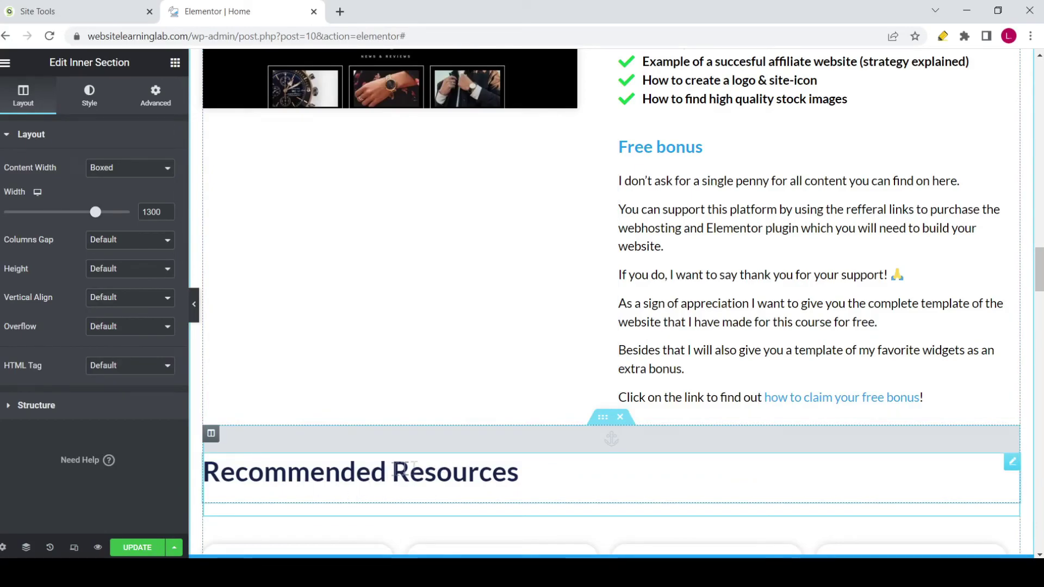
{"action": "scroll", "coordinate": [563, 450], "scroll_direction": "up", "scroll_amount": 15}
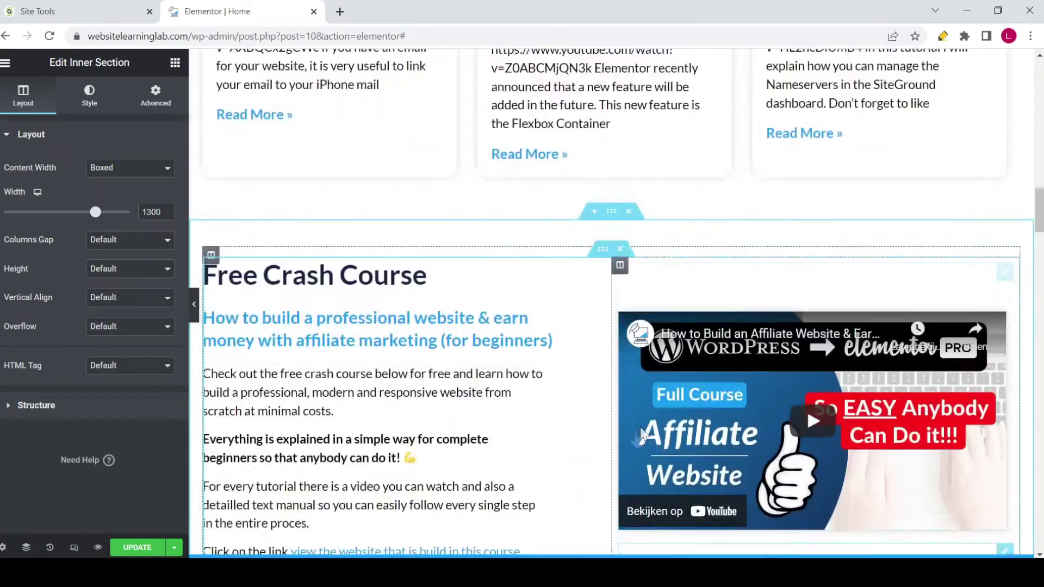
{"action": "scroll", "coordinate": [417, 415], "scroll_direction": "up", "scroll_amount": 15}
{"action": "scroll", "coordinate": [734, 419], "scroll_direction": "down", "scroll_amount": 3}
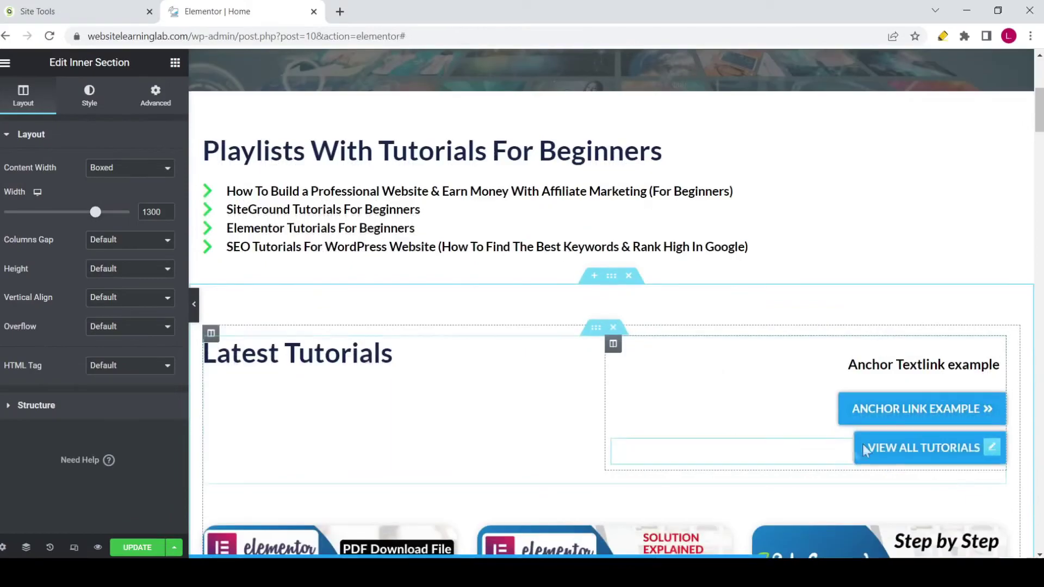
{"action": "left_click", "coordinate": [898, 419]}
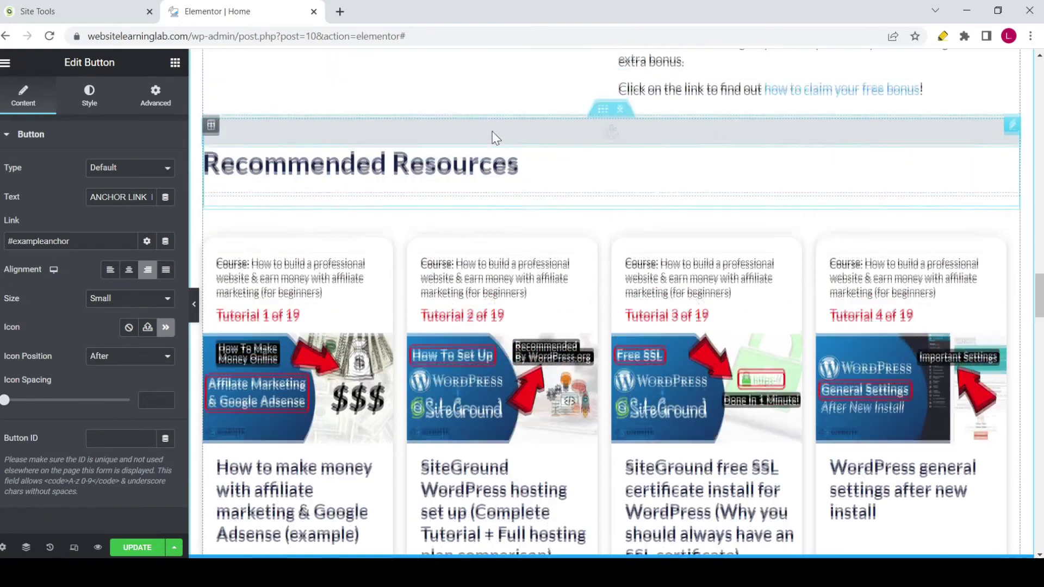
{"action": "scroll", "coordinate": [492, 133], "scroll_direction": "up", "scroll_amount": 1}
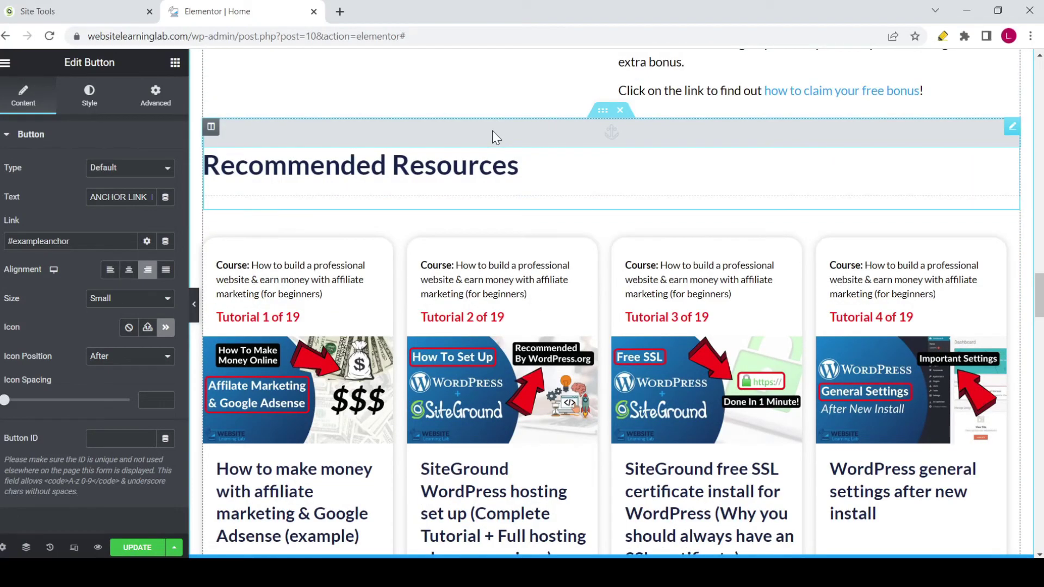
{"action": "key", "text": "ctrl+z"}
{"action": "scroll", "coordinate": [497, 137], "scroll_direction": "up", "scroll_amount": 10}
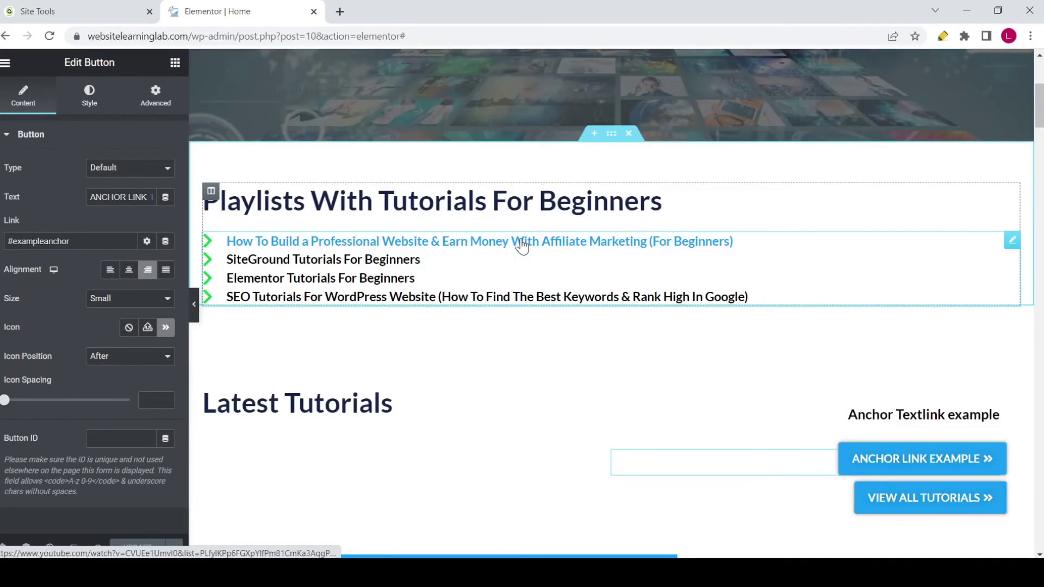